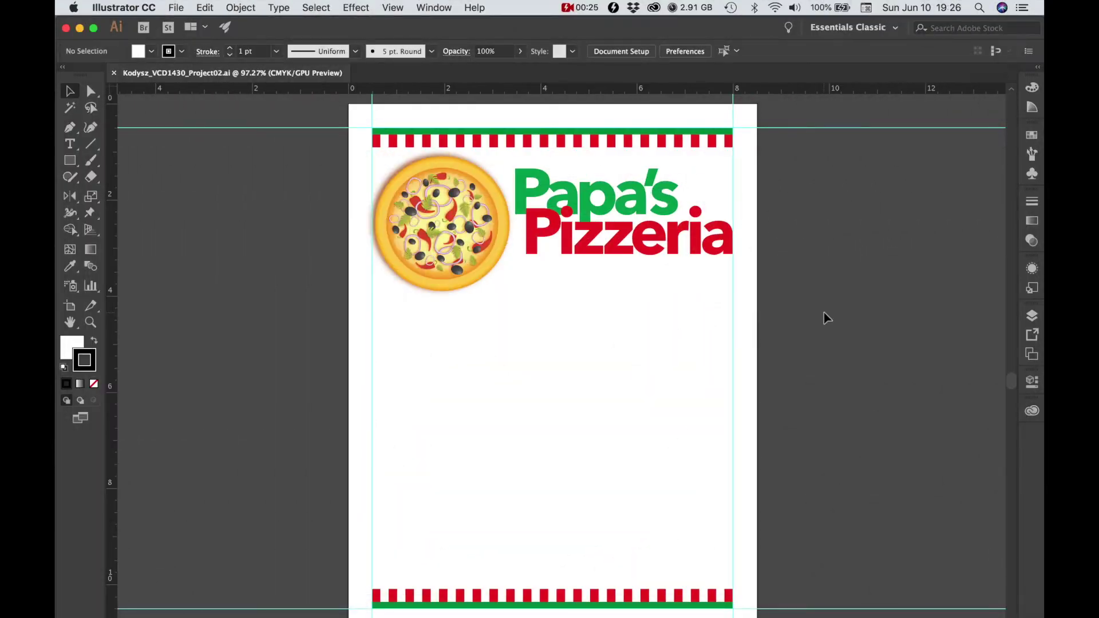
# Draw an area type frame below the logo with the Type tool, filling it with placeholder text.
pyautogui.click(70, 144)
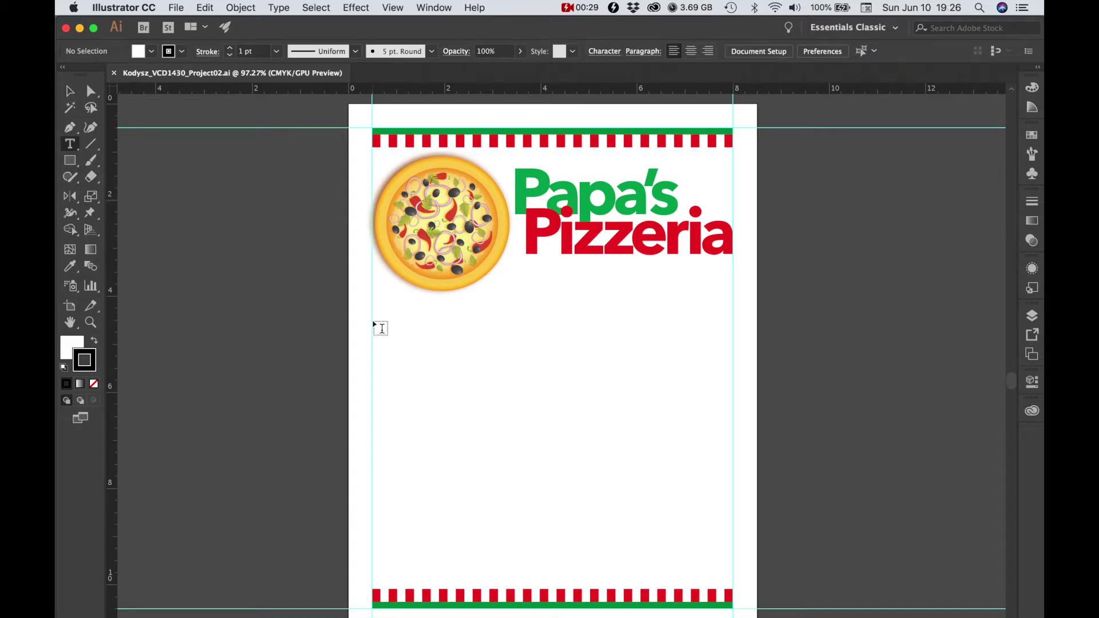
pyautogui.moveTo(372, 321); pyautogui.dragTo(732, 565)
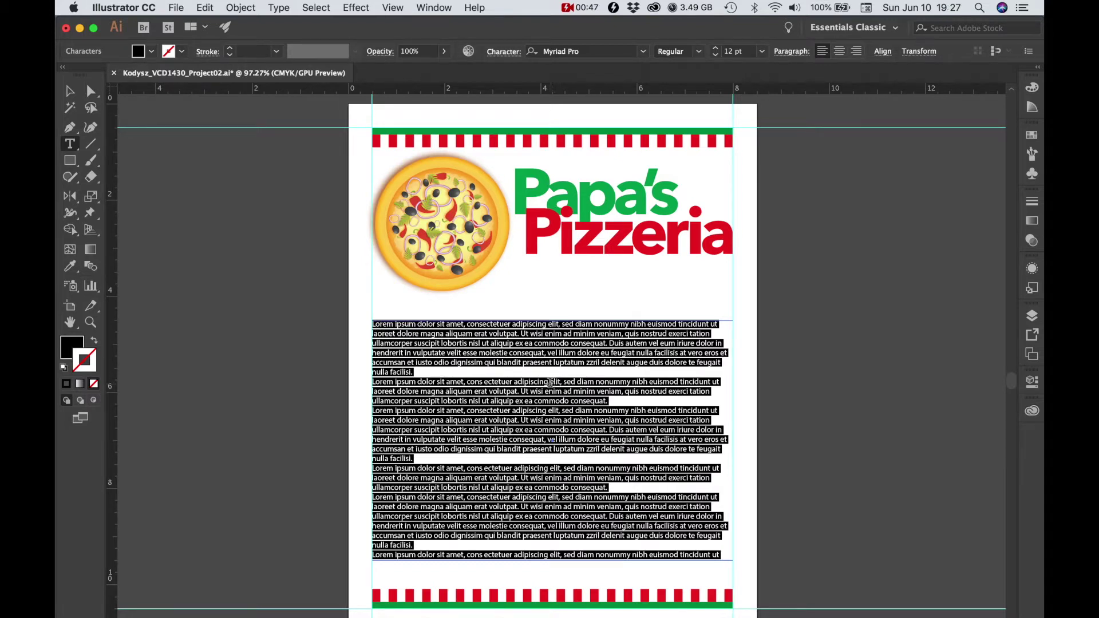
# Give the text frame 2 columns with a 0.25 in gutter in Area Type Options.
pyautogui.click(274, 8)
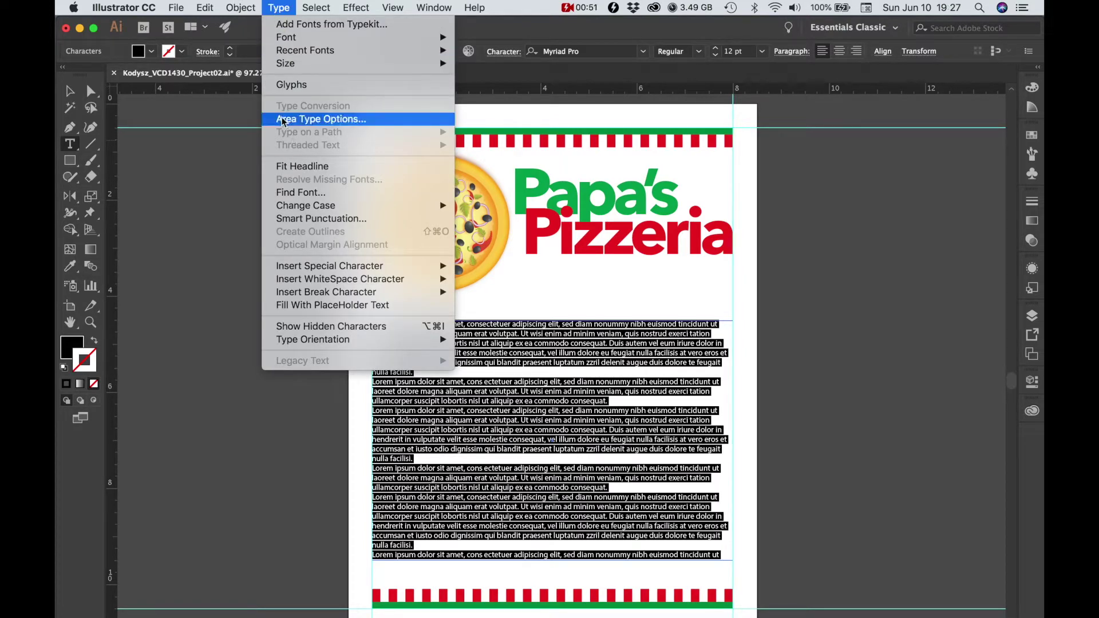
pyautogui.click(316, 121)
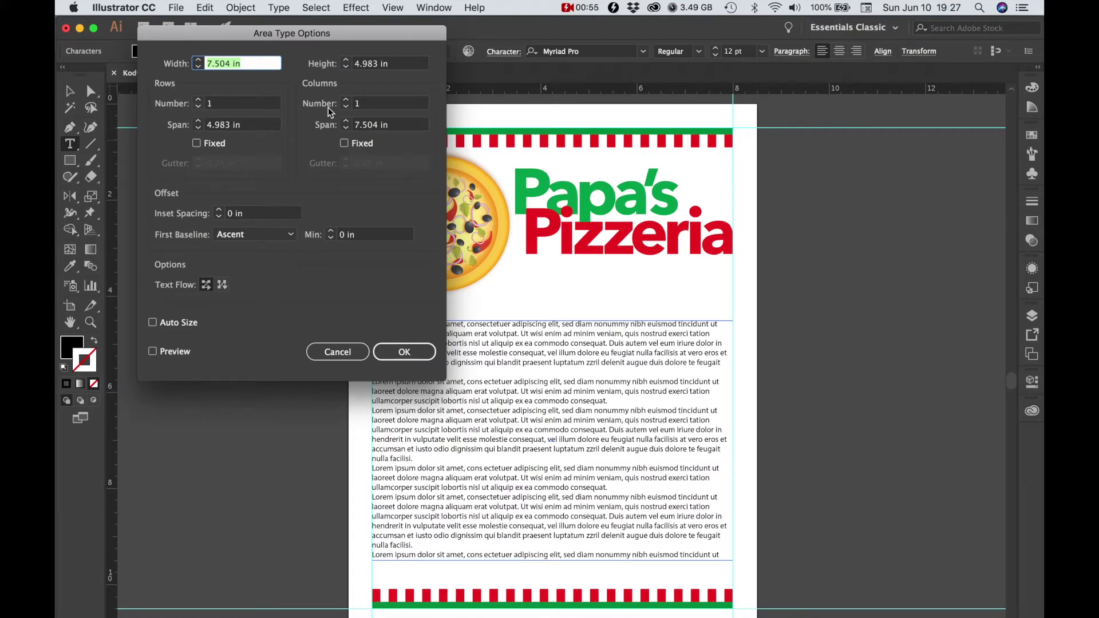
pyautogui.click(365, 105)
pyautogui.doubleClick(366, 105)
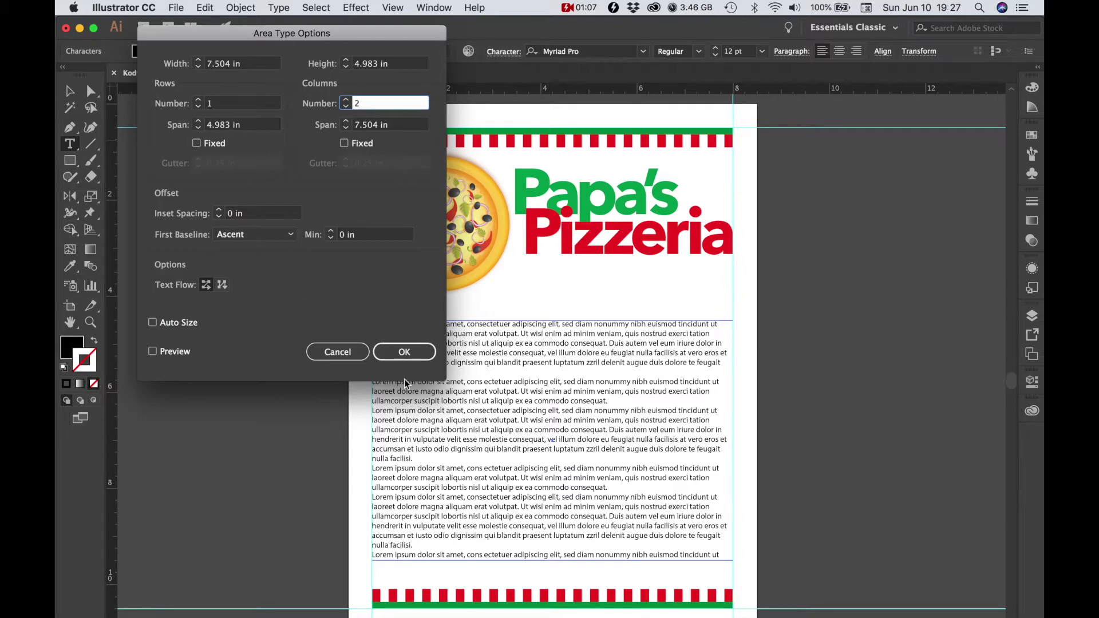
pyautogui.click(398, 353)
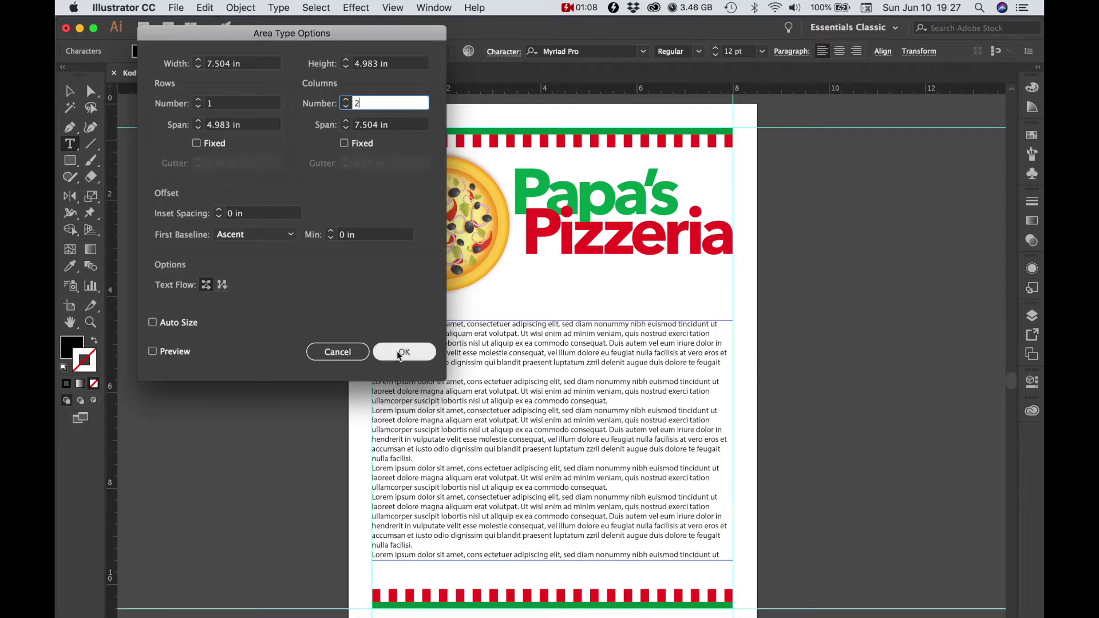
pyautogui.click(153, 352)
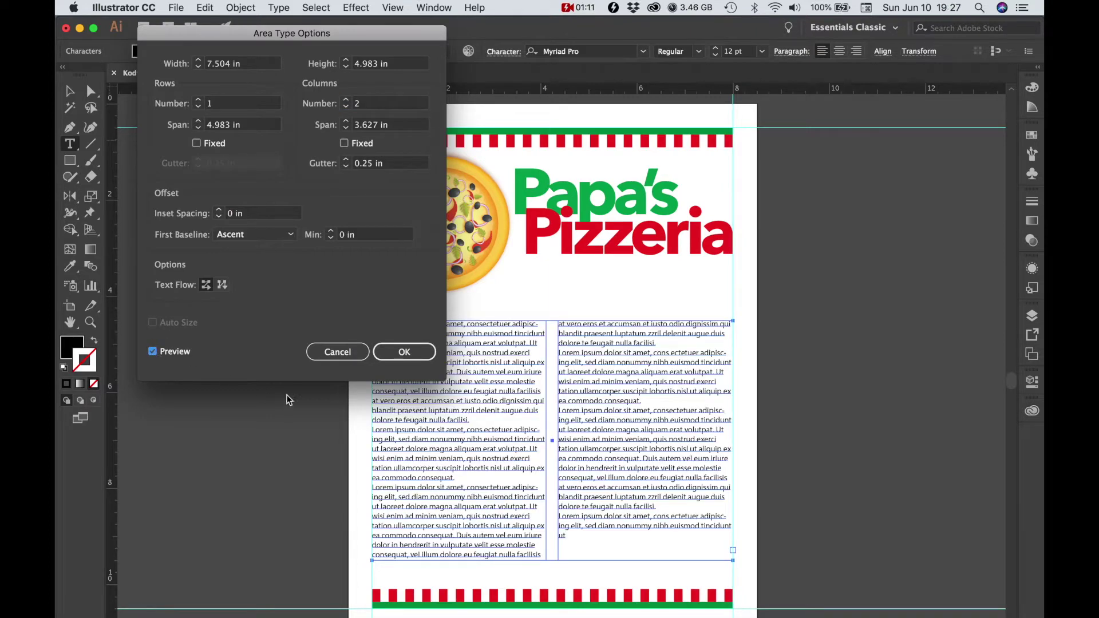
pyautogui.click(395, 352)
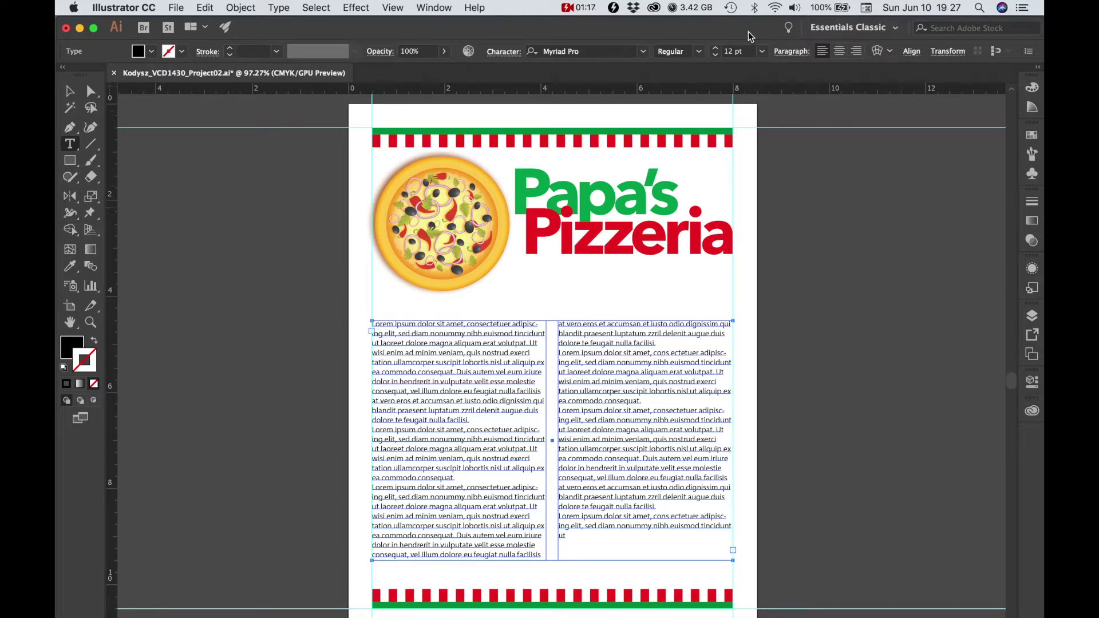
# Open Specialty Pizza.docx from the project folder in Microsoft Word using Open With.
pyautogui.moveTo(745, 26); pyautogui.dragTo(741, 163)
pyautogui.click(824, 25)
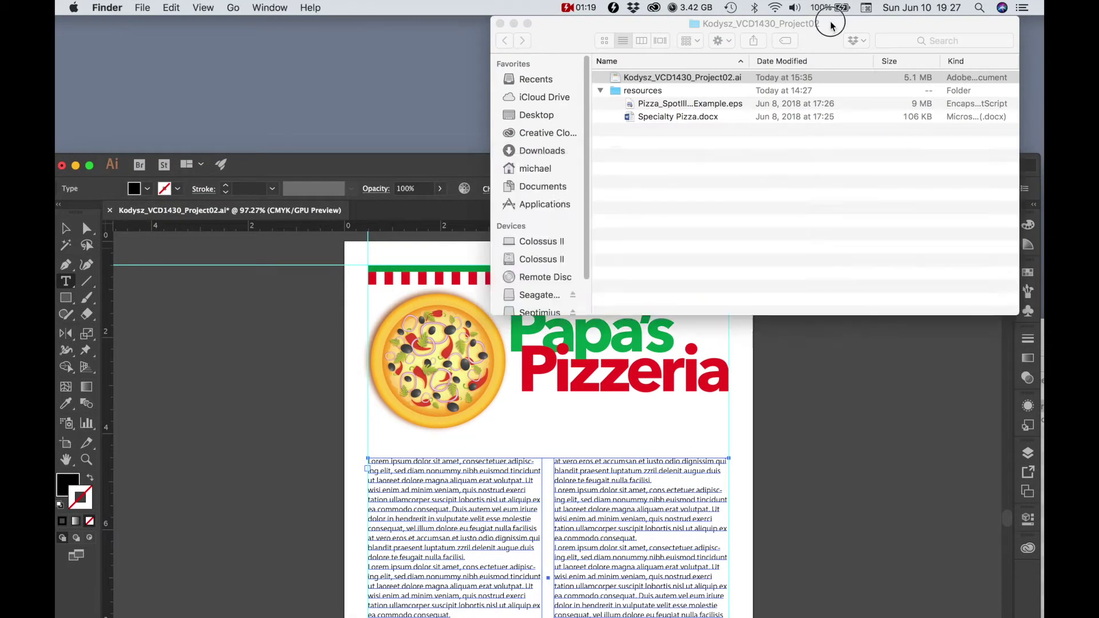
pyautogui.click(667, 118)
pyautogui.rightClick(666, 117)
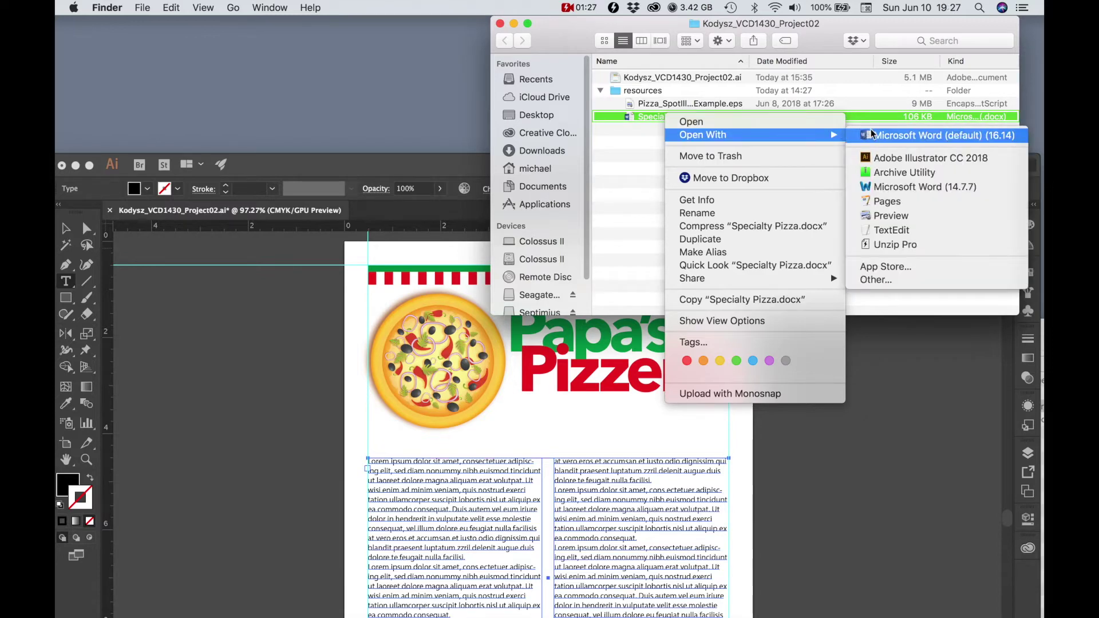
pyautogui.click(893, 136)
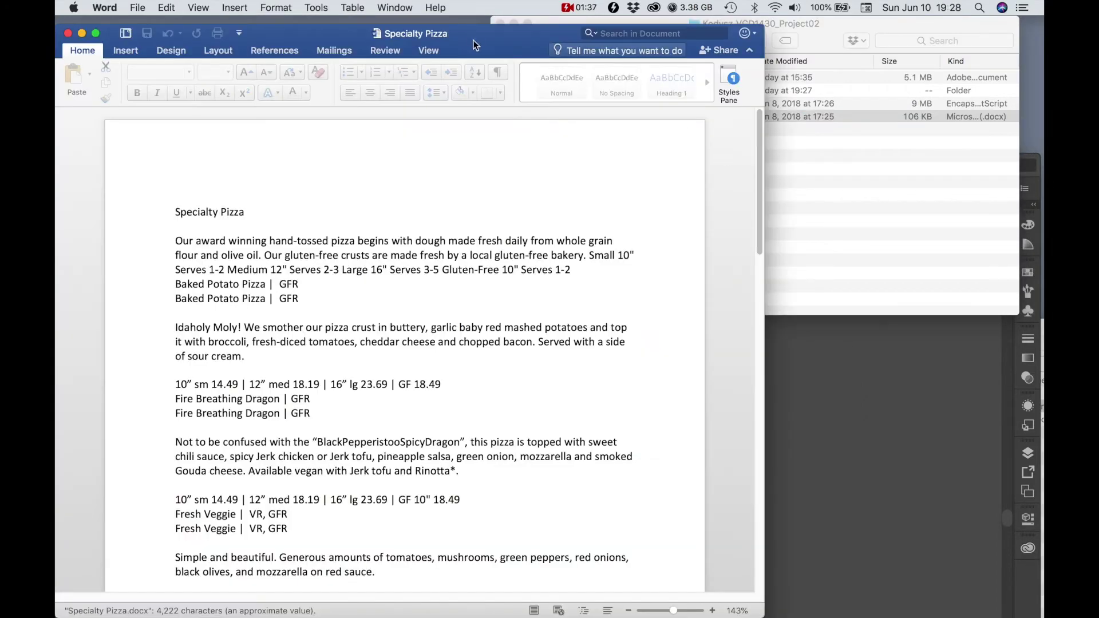
# Select all the menu text in Specialty Pizza.docx, then bring the Illustrator flyer back to front.
pyautogui.click(627, 31)
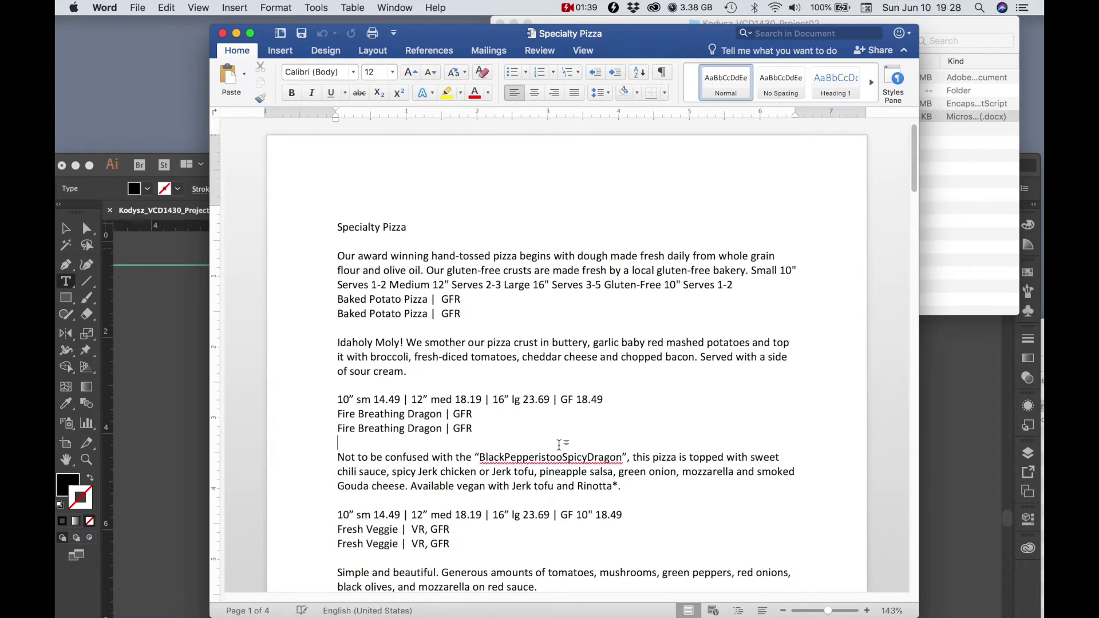
pyautogui.press('super+a')
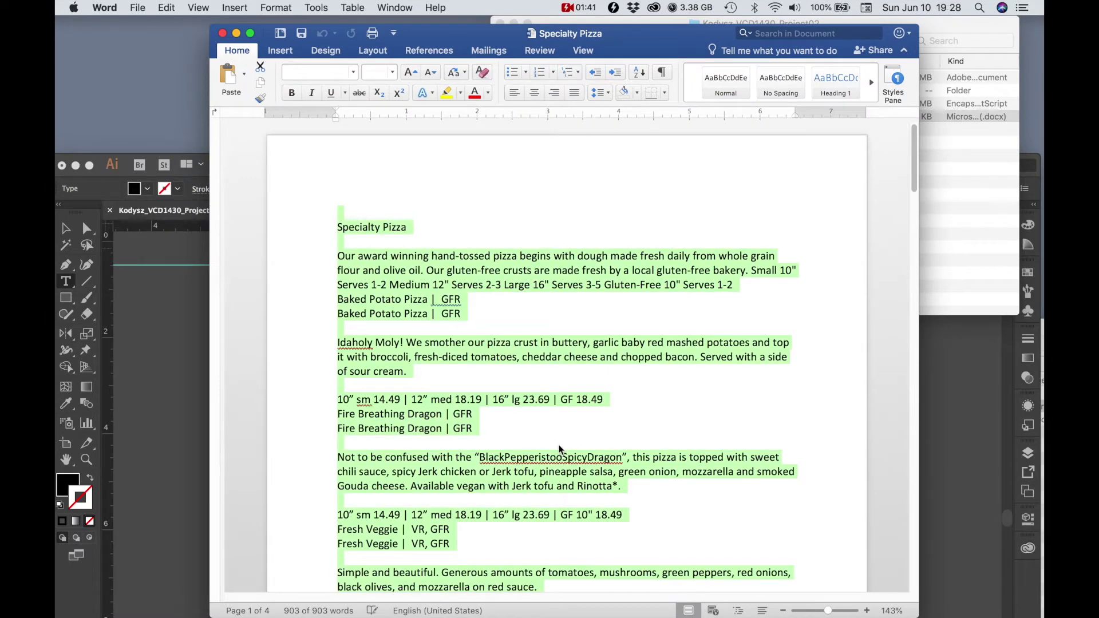
pyautogui.moveTo(449, 31); pyautogui.dragTo(496, 30)
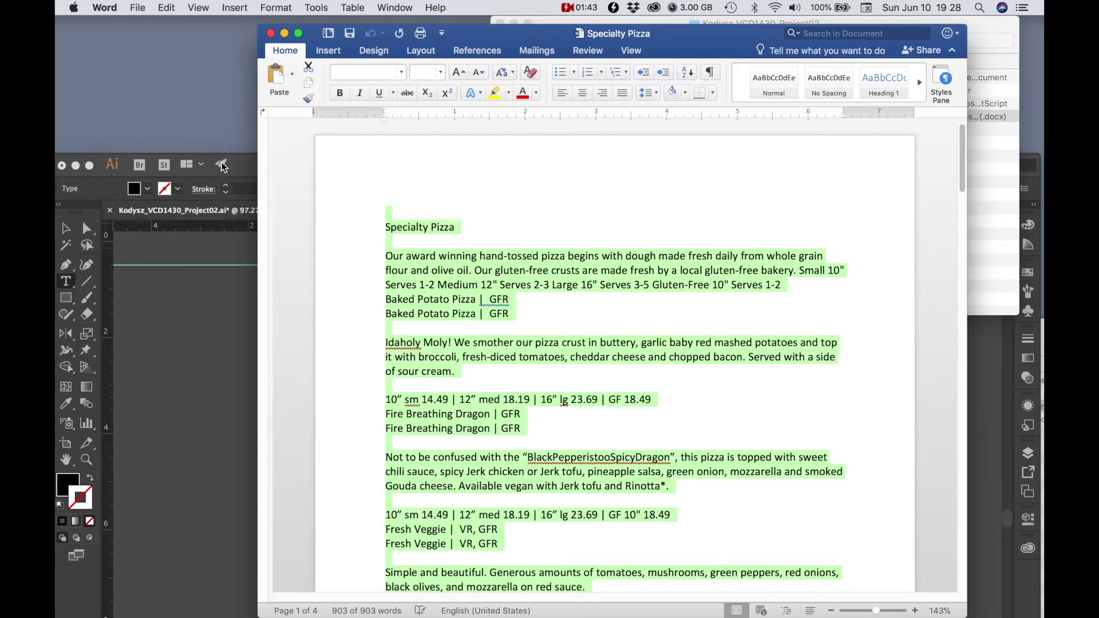
pyautogui.moveTo(246, 165); pyautogui.dragTo(247, 8)
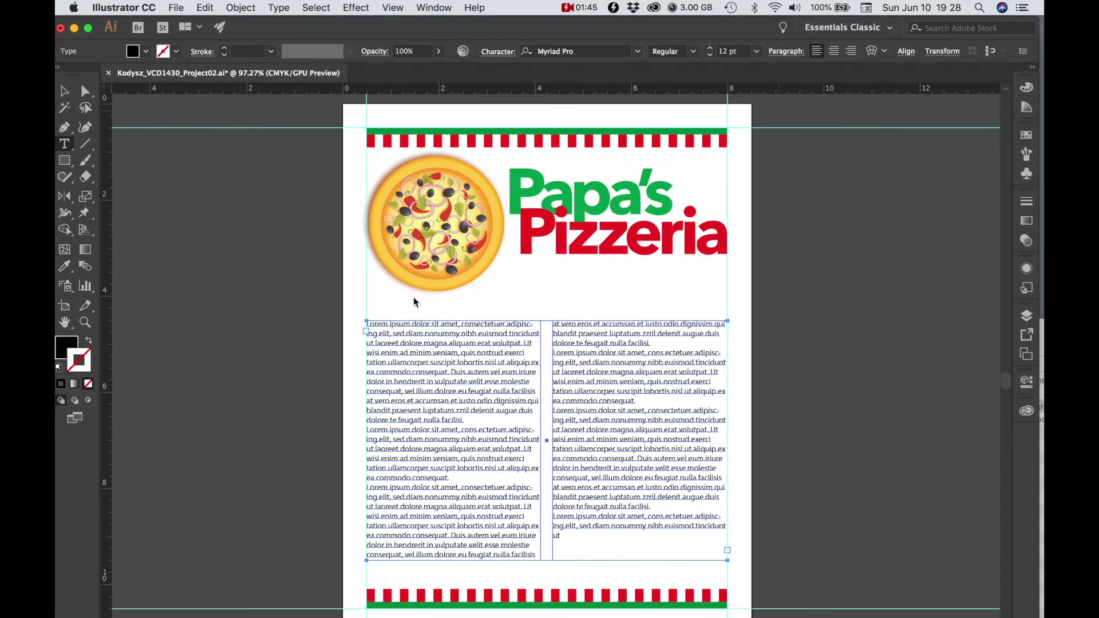
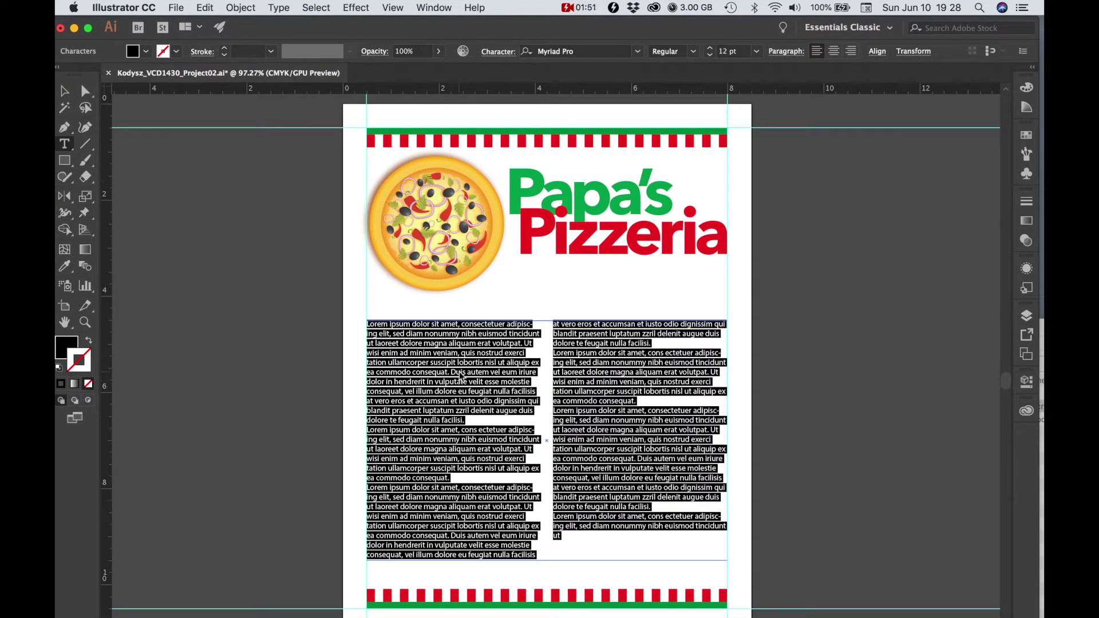
# Paste the Specialty Pizza menu copy over the Lorem ipsum text and zoom in on both columns.
pyautogui.press('super+v')
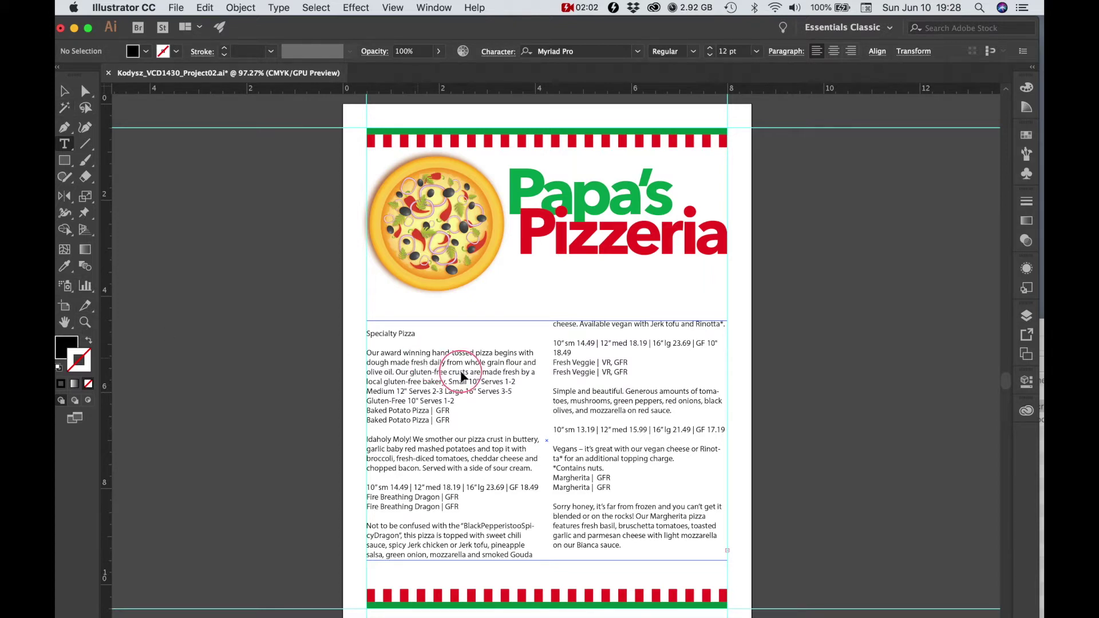
pyautogui.scroll(1, 490, 385)
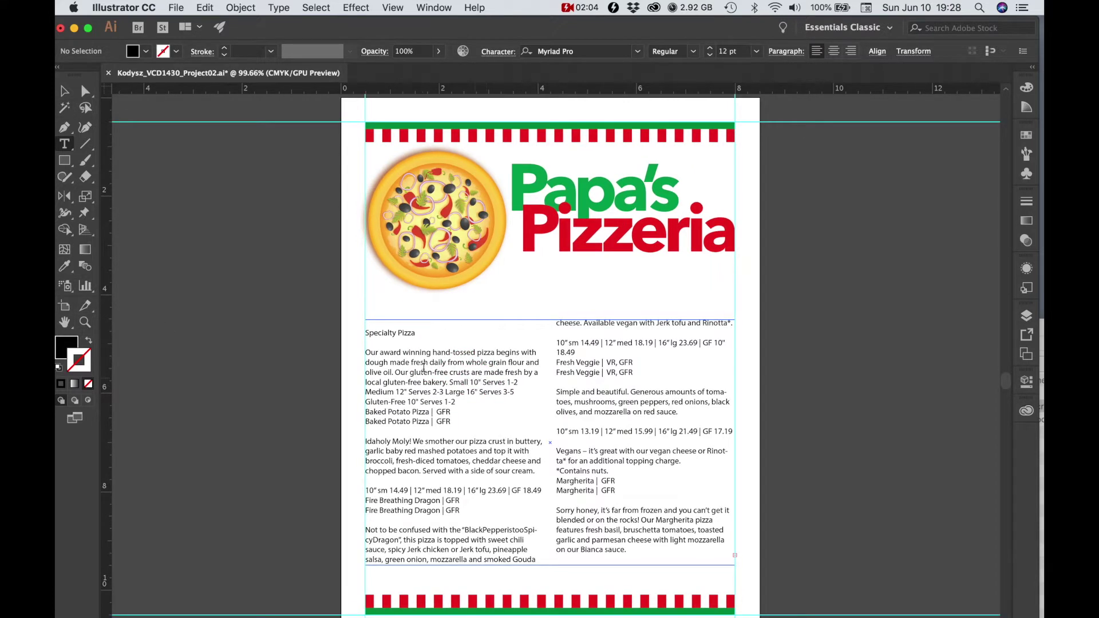
pyautogui.click(64, 91)
pyautogui.click(525, 419)
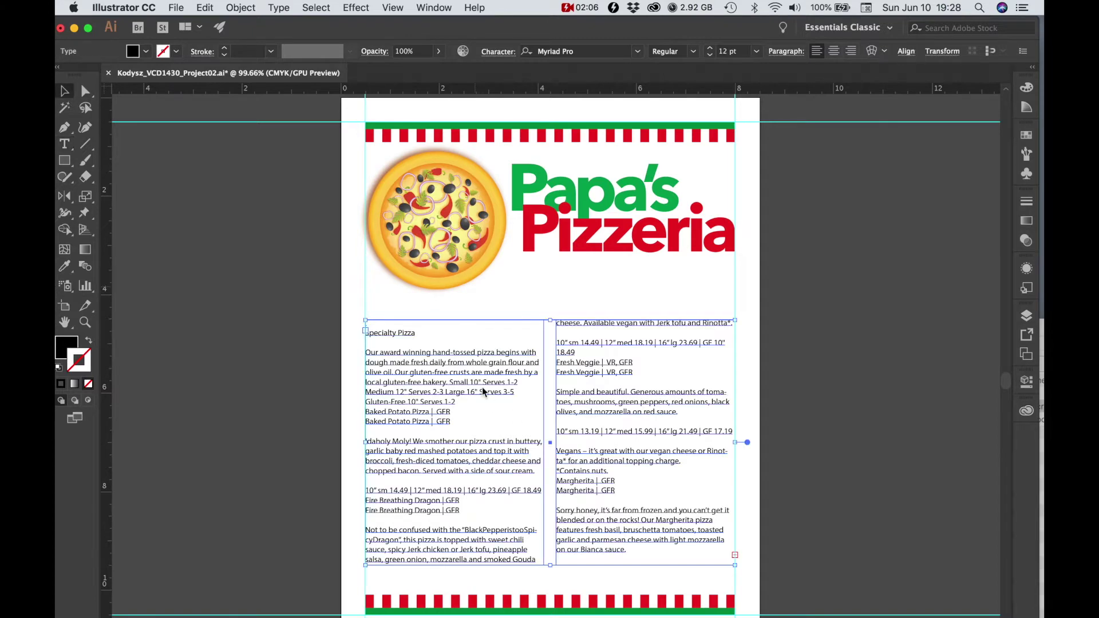
pyautogui.scroll(1, 481, 390)
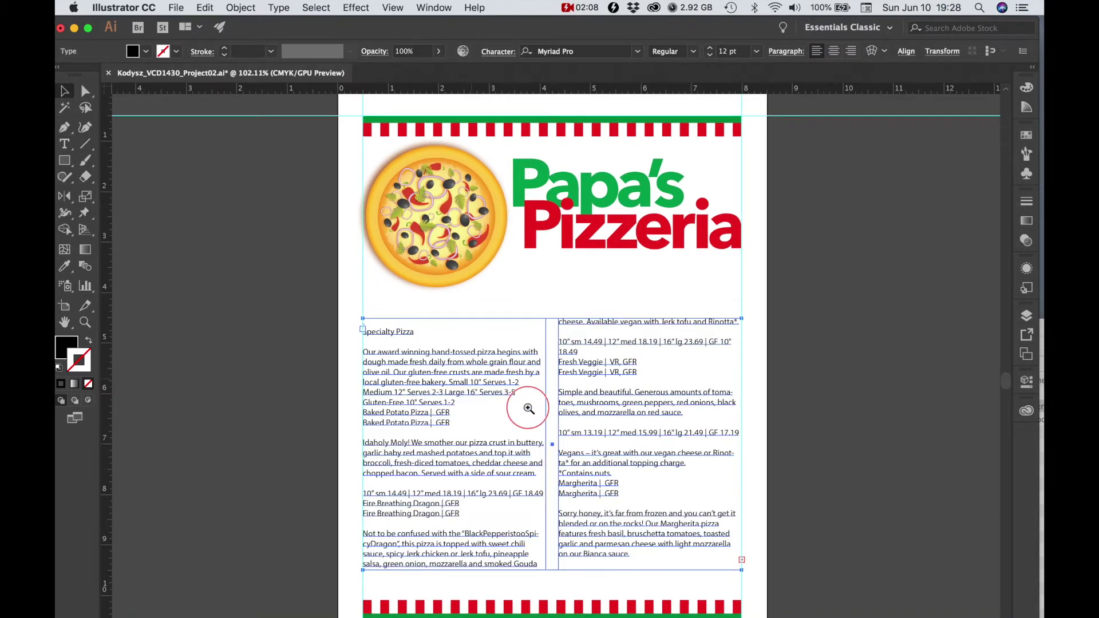
pyautogui.click(555, 427)
pyautogui.click(557, 427)
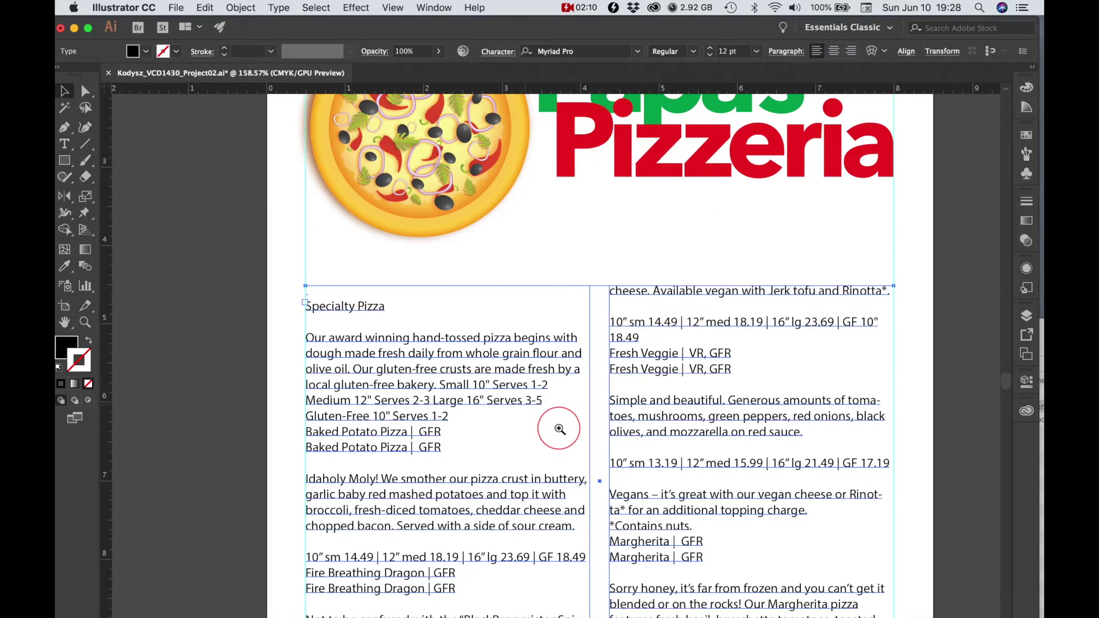
pyautogui.moveTo(506, 409); pyautogui.dragTo(502, 332)
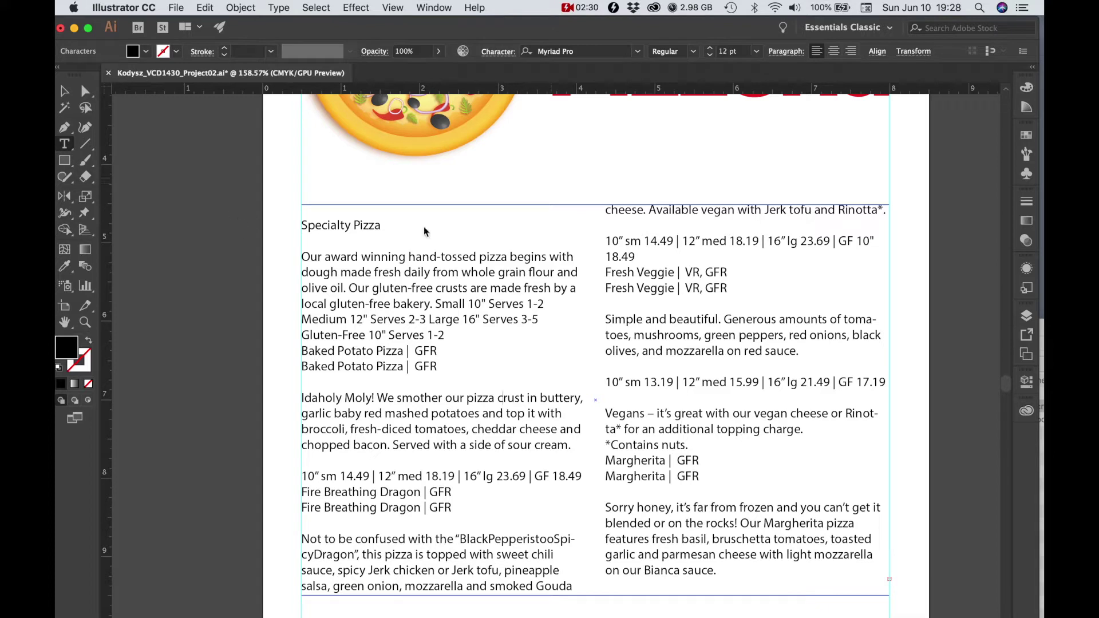
# Move the Specialty Pizza line out of the column into a new text line above it.
pyautogui.click(503, 164)
pyautogui.tripleClick(382, 226)
pyautogui.hotkey('ctrl', 'c')
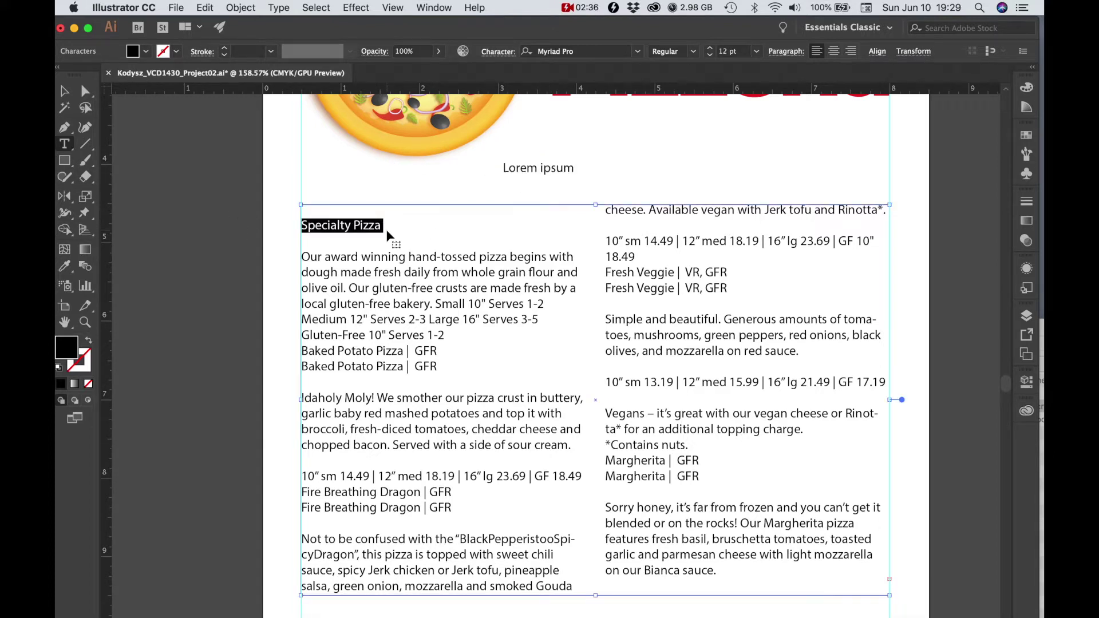
pyautogui.press('BackSpace')
pyautogui.click(560, 166)
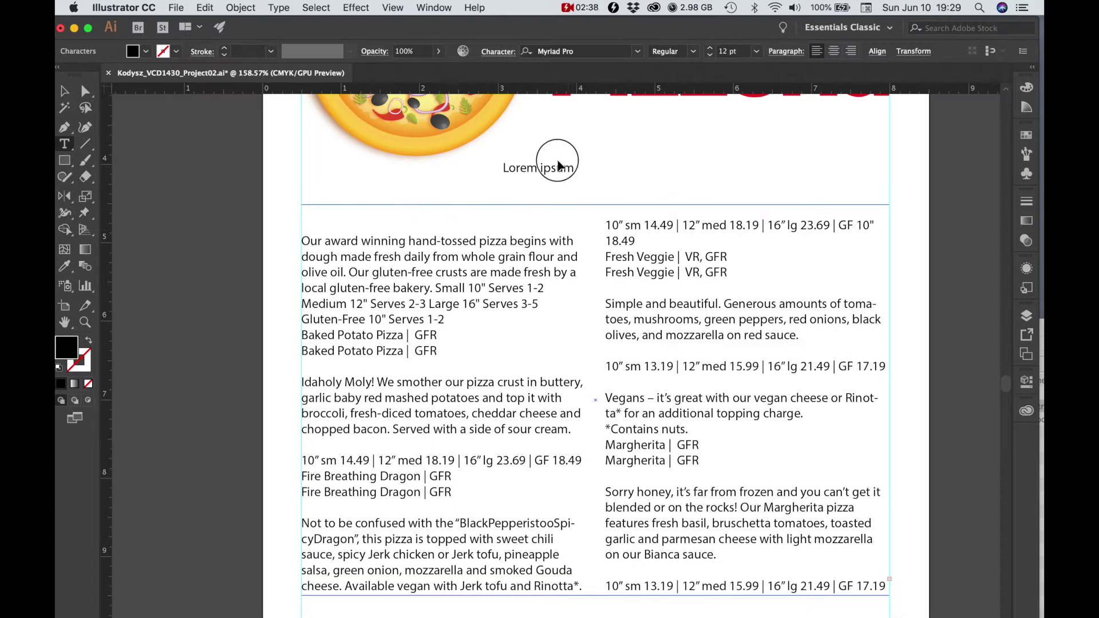
pyautogui.doubleClick(558, 166)
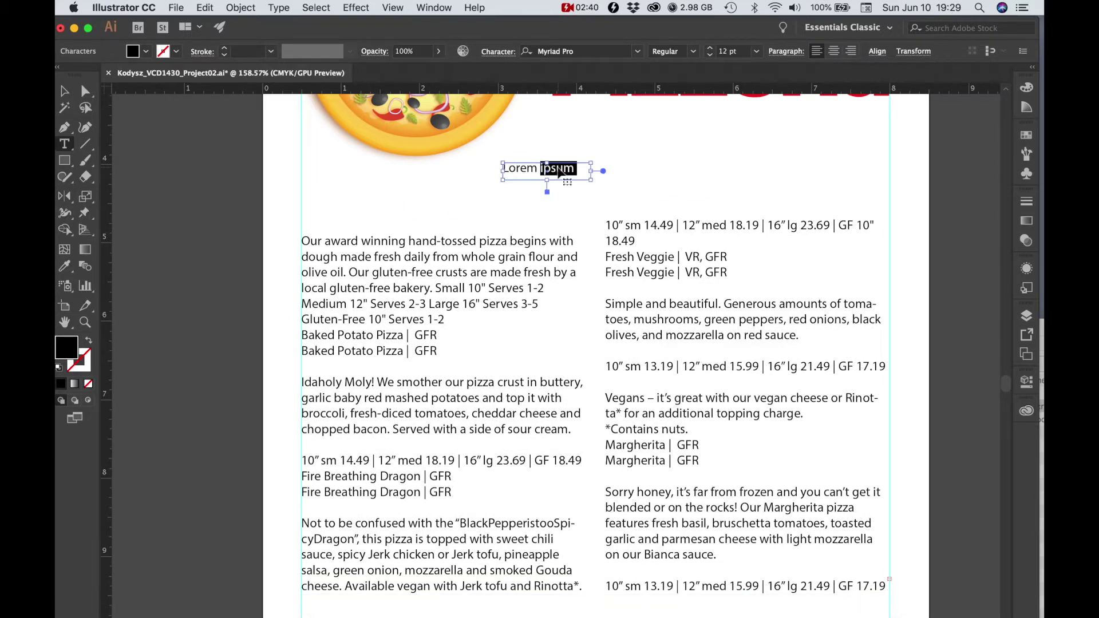
pyautogui.hotkey('ctrl', 'a')
pyautogui.hotkey('ctrl', 'v')
pyautogui.hotkey('ctrl', 'shift', 'a')
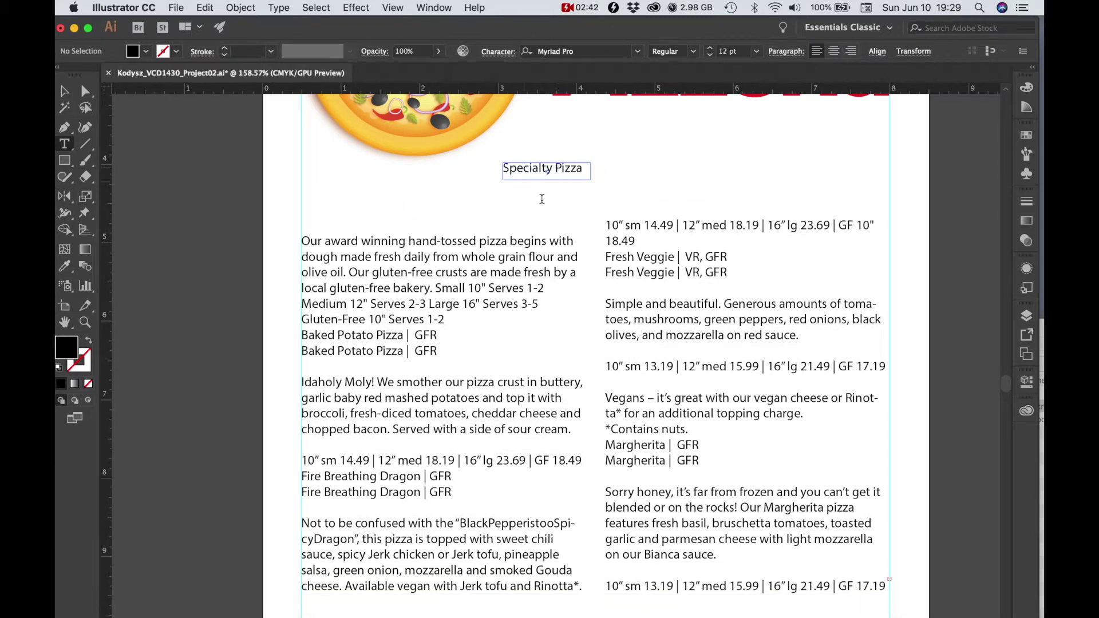
# Delete the two empty lines before the first menu description.
pyautogui.click(378, 294)
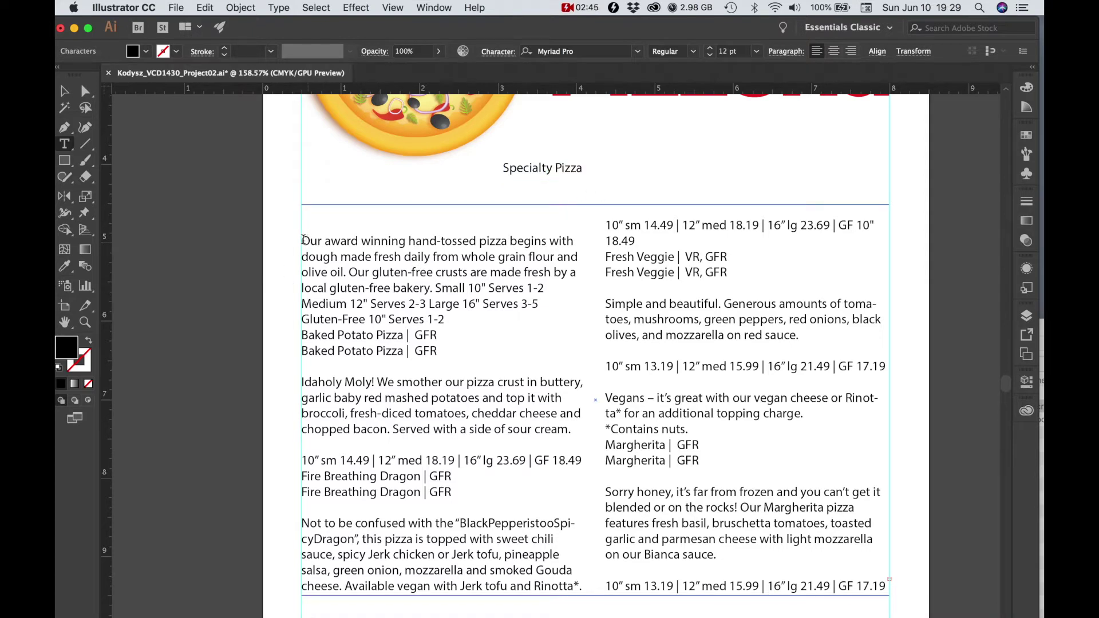
pyautogui.press('BackSpace')
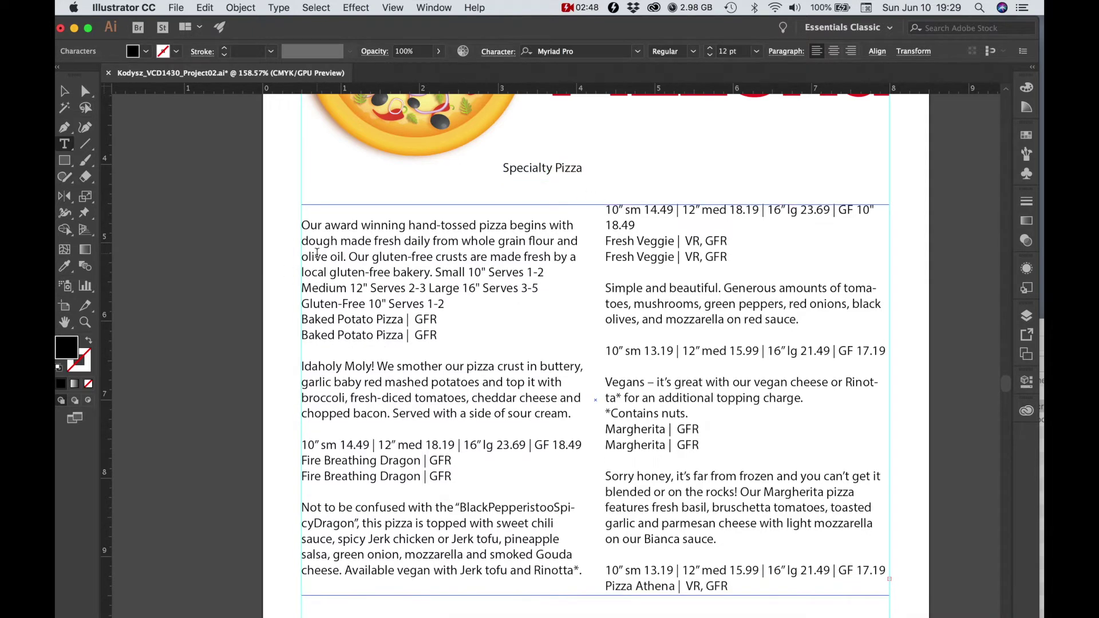
pyautogui.press('BackSpace')
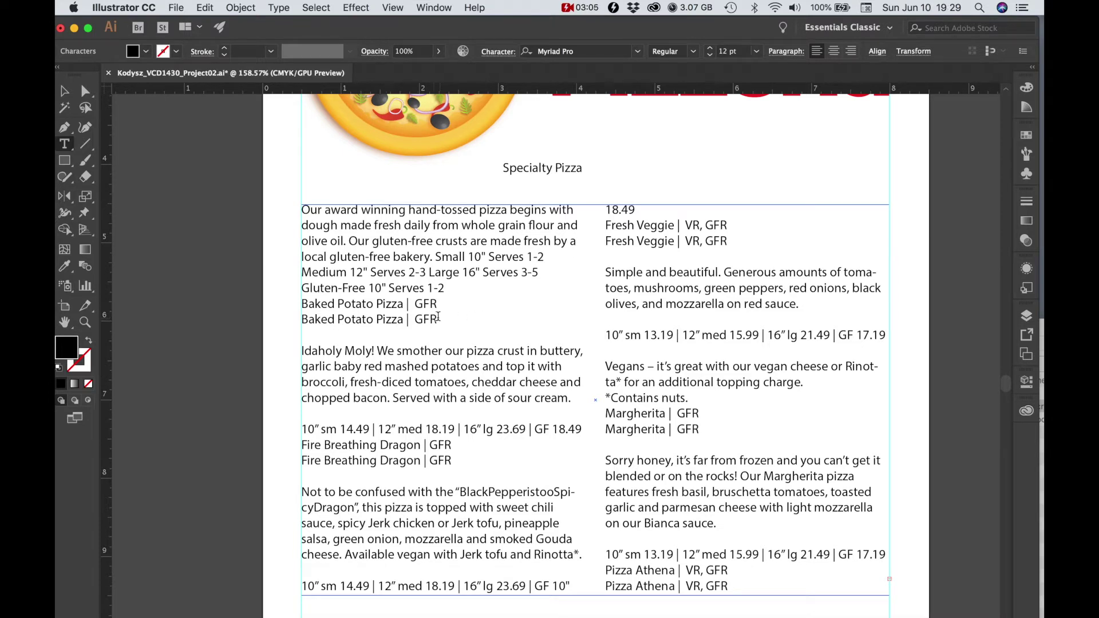
# Remove the GFR tag and duplicate line, and move Baked Potato Pizza above its description as the title.
pyautogui.moveTo(440, 319); pyautogui.dragTo(404, 307)
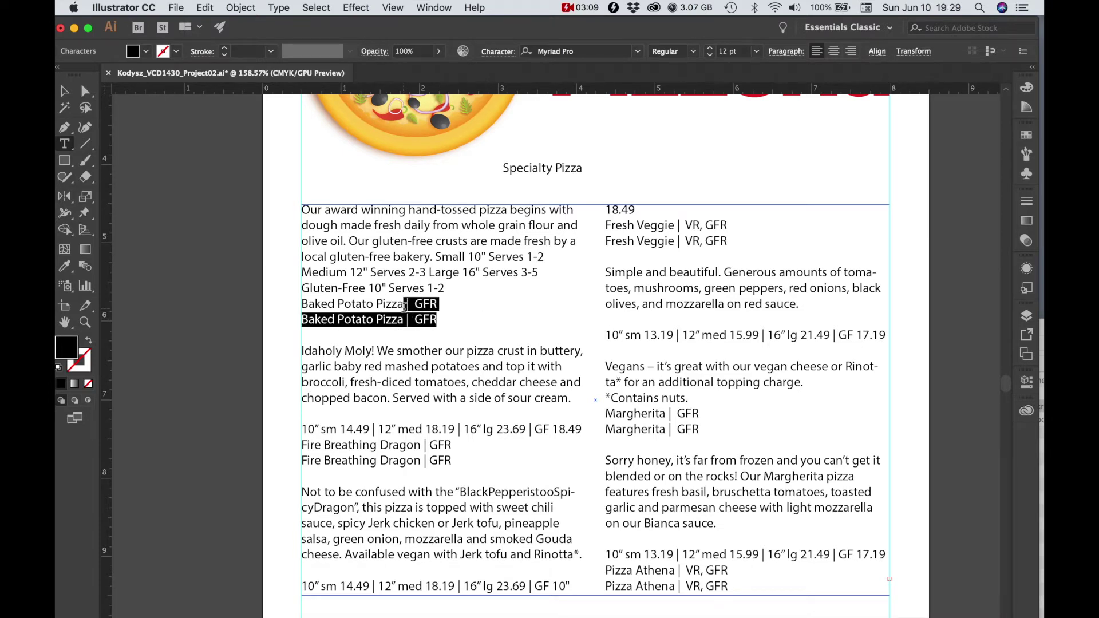
pyautogui.press('BackSpace')
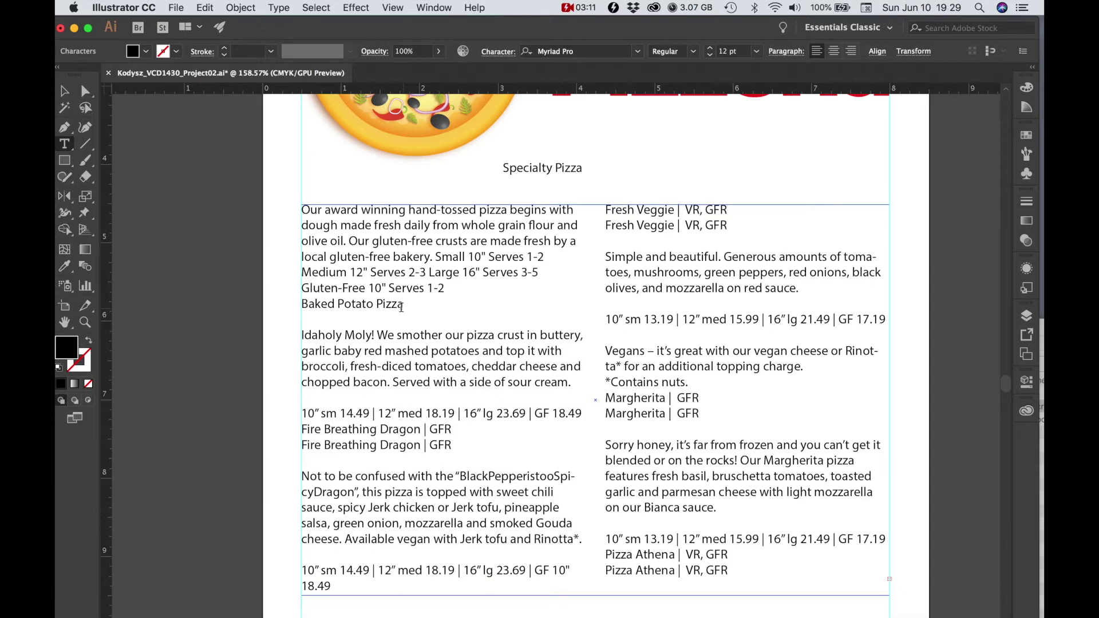
pyautogui.tripleClick(334, 306)
pyautogui.press('cmd+c')
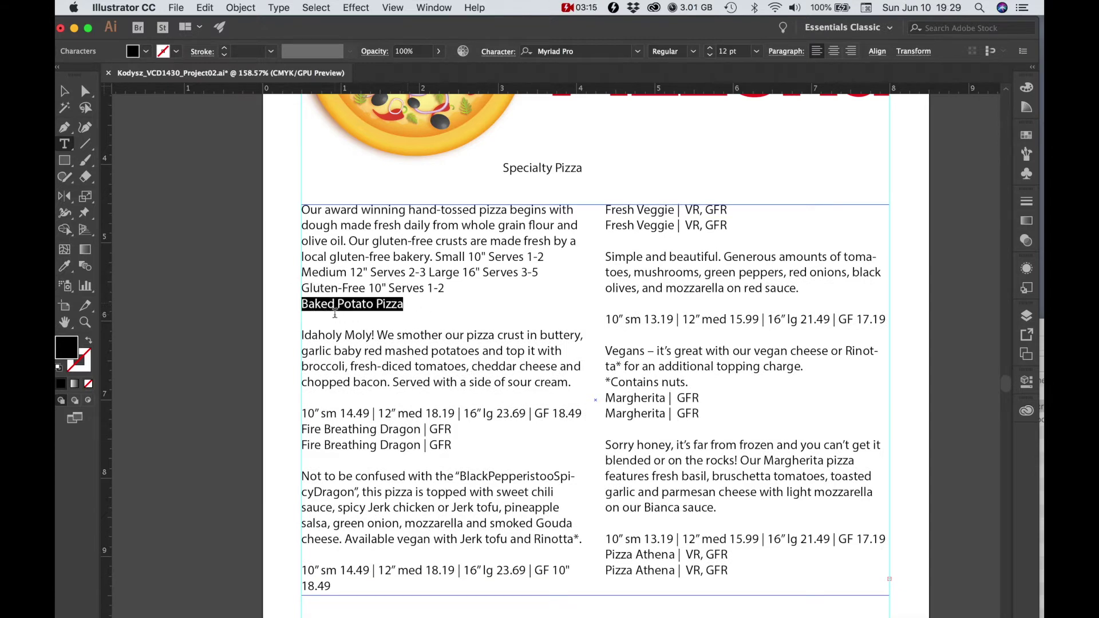
pyautogui.press('BackSpace')
pyautogui.press('BackSpace')
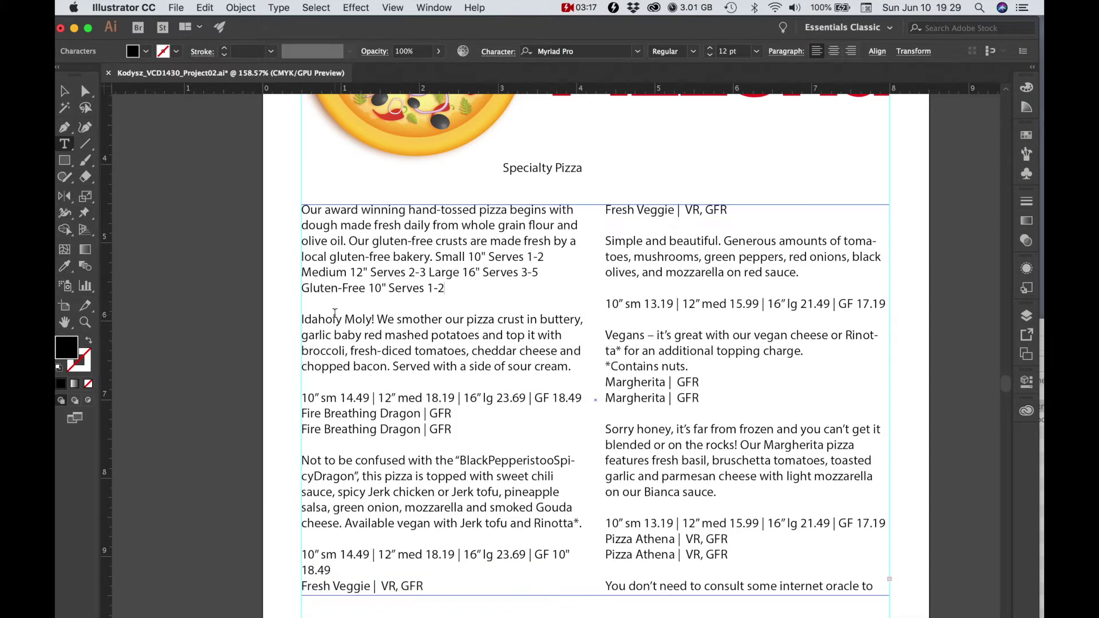
pyautogui.click(300, 209)
pyautogui.press('Return')
pyautogui.press('Up')
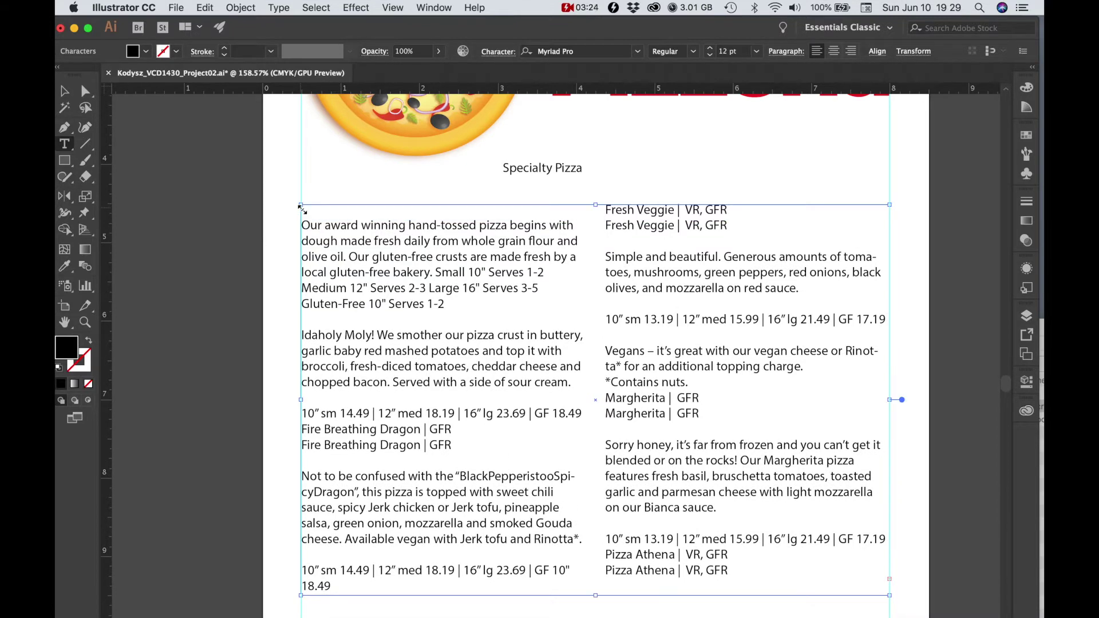
pyautogui.press('cmd+v')
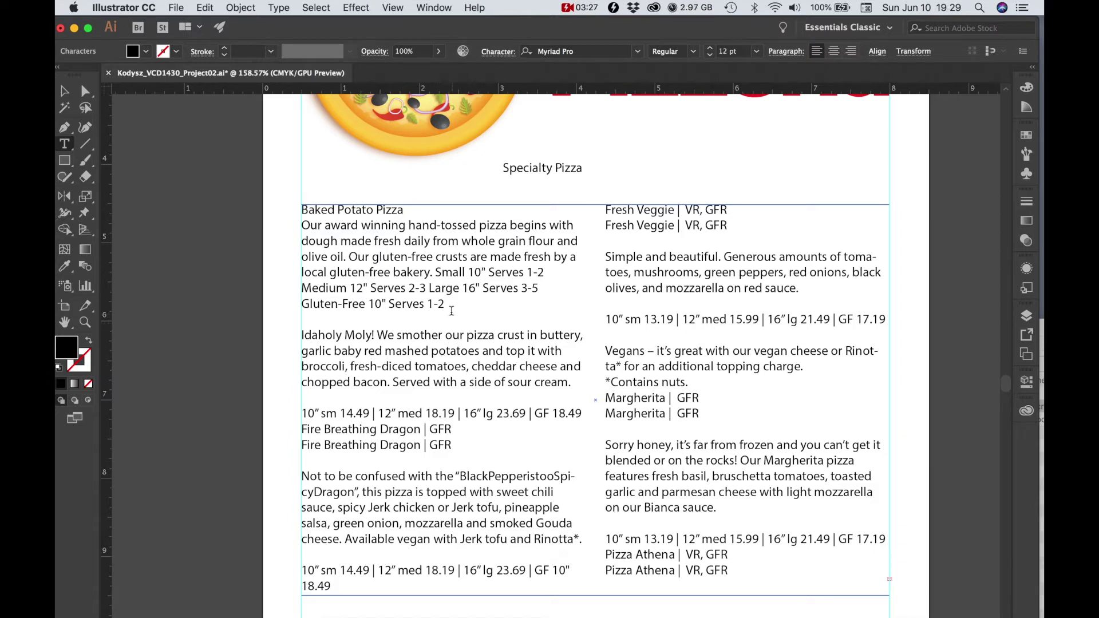
# Replace the 'Small 10" Serves…' lines with the copied 10"/12"/16" price line.
pyautogui.moveTo(448, 305); pyautogui.dragTo(390, 304)
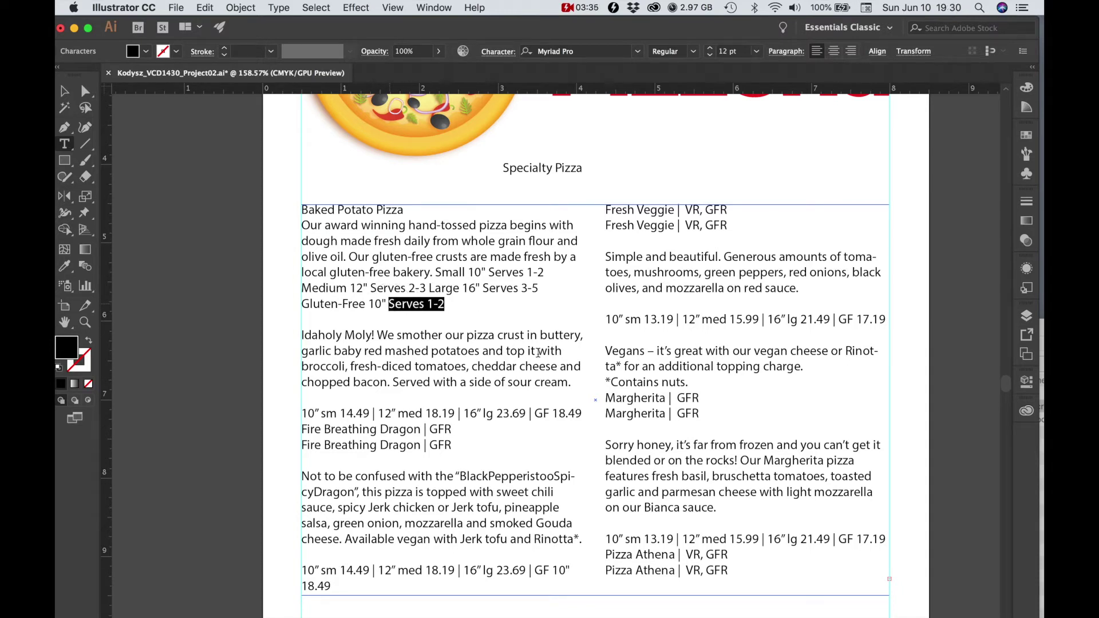
pyautogui.moveTo(525, 414); pyautogui.dragTo(301, 414)
pyautogui.press('super+c')
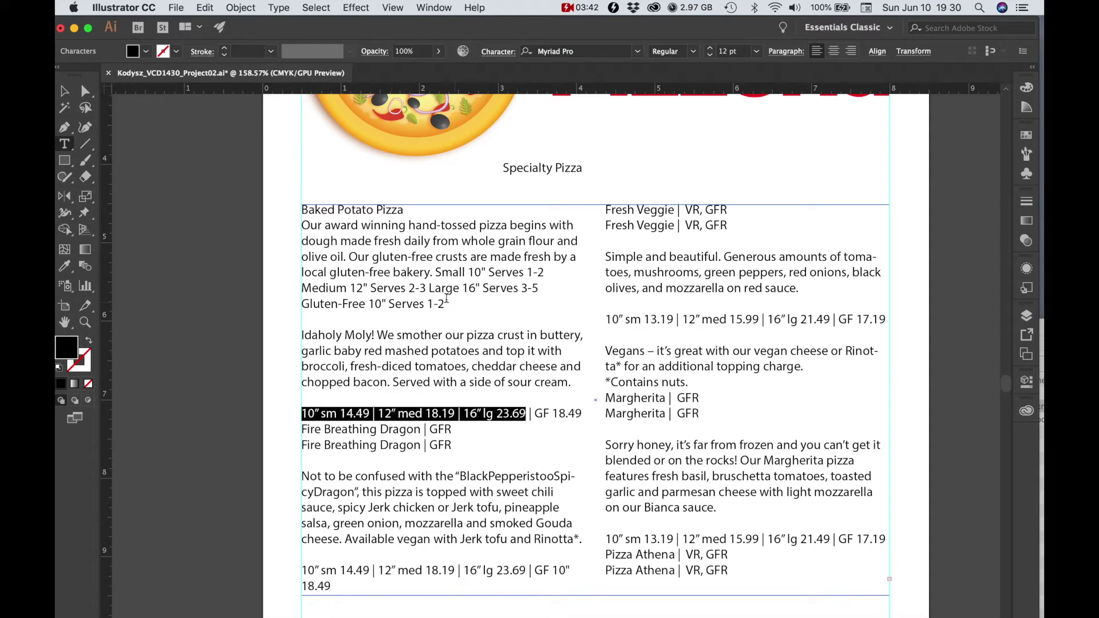
pyautogui.moveTo(448, 309); pyautogui.dragTo(437, 273)
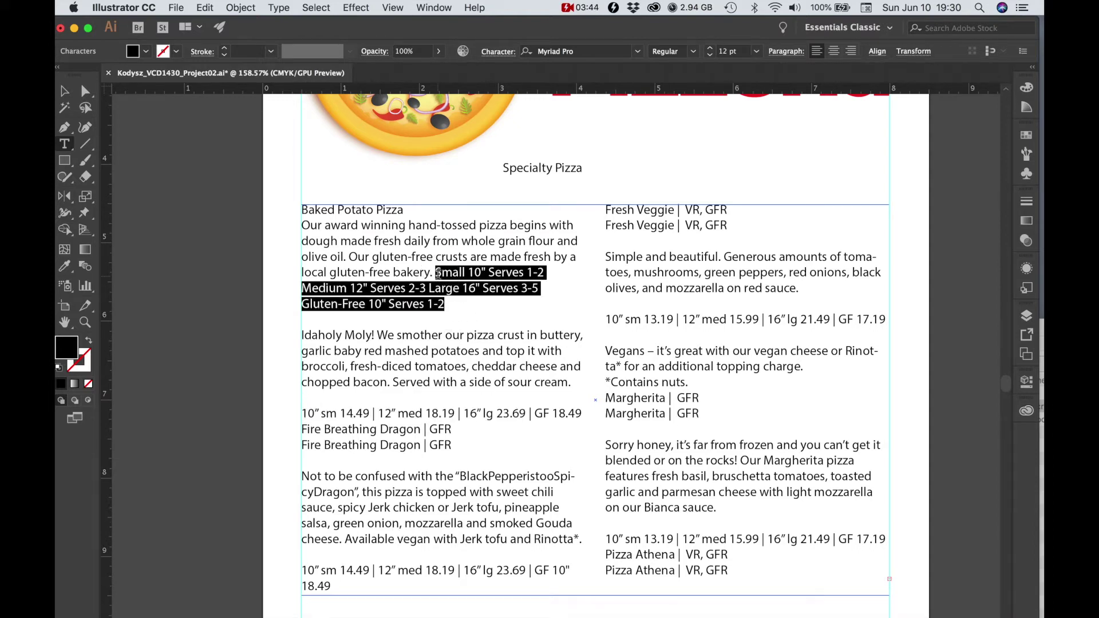
pyautogui.press('super+v')
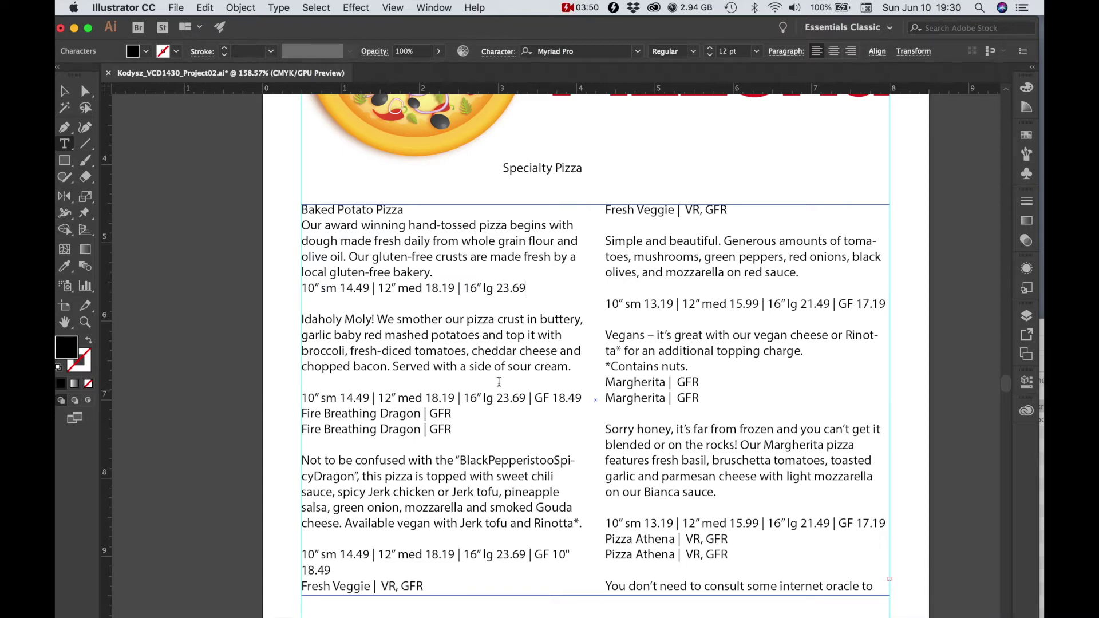
# Capitalise the size labels to Sm, Med and Lg and change all three prices' cents to 99.
pyautogui.doubleClick(325, 289)
pyautogui.write('Sm')
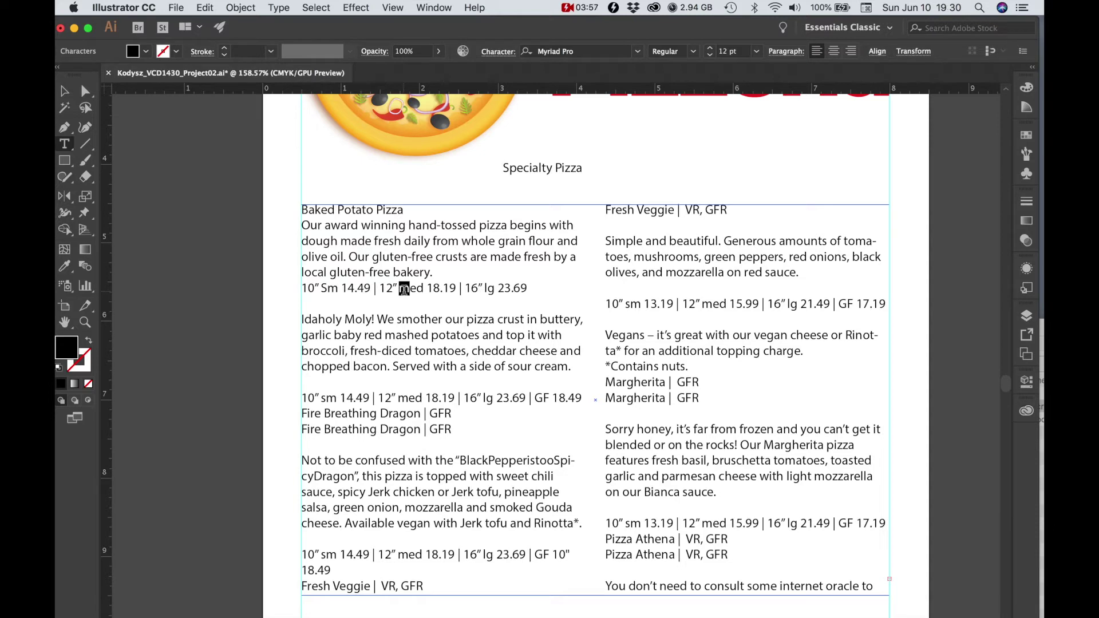
pyautogui.write('M')
pyautogui.doubleClick(487, 289)
pyautogui.write('Lg')
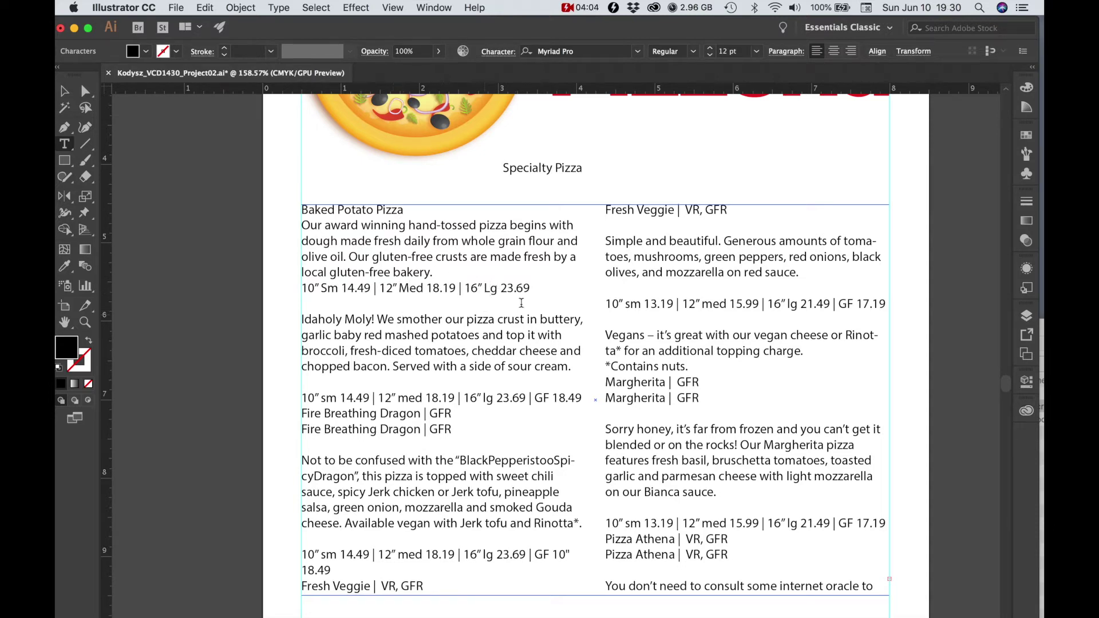
pyautogui.moveTo(530, 288); pyautogui.dragTo(519, 290)
pyautogui.write('99')
pyautogui.moveTo(456, 289); pyautogui.dragTo(447, 289)
pyautogui.write('99')
pyautogui.moveTo(371, 289); pyautogui.dragTo(357, 289)
pyautogui.write('99')
# Zoom in on the price line and retype the inch mark after 16.
pyautogui.keyDown('super'); pyautogui.click(352, 287); pyautogui.keyUp('super')
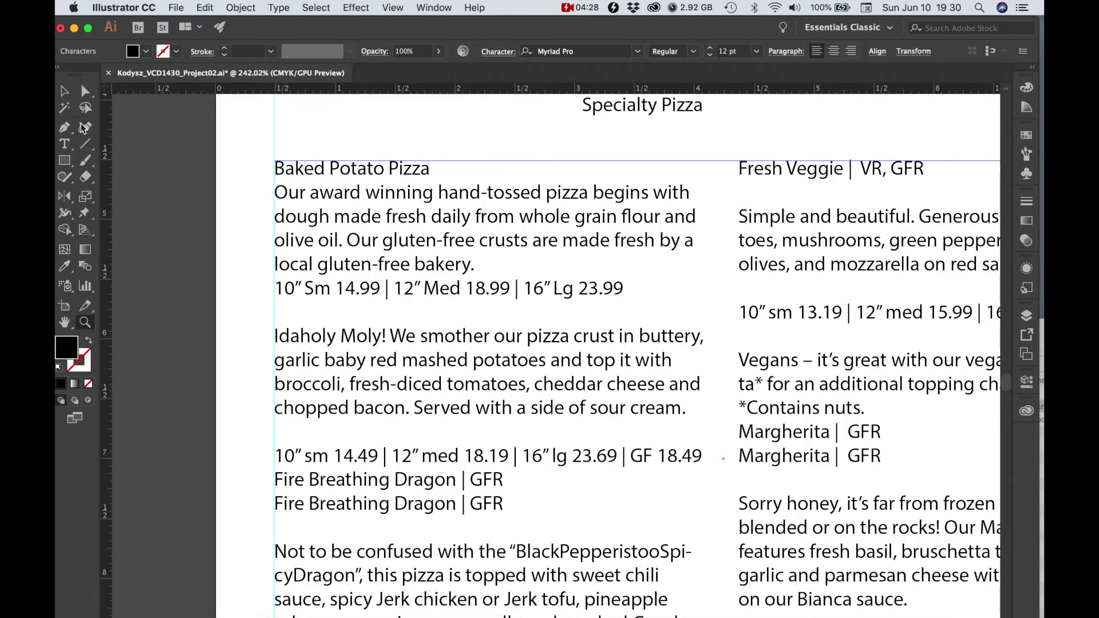
pyautogui.click(64, 143)
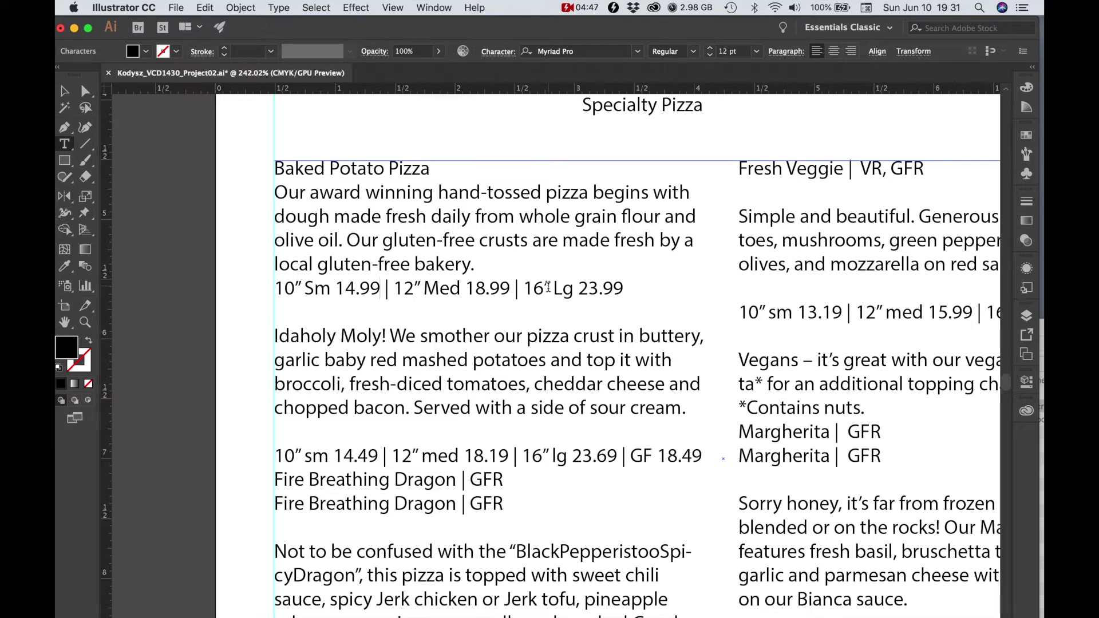
pyautogui.write('"')
pyautogui.moveTo(300, 288); pyautogui.dragTo(295, 288)
# In Find and Replace, search for the curly inch mark and replace it with a straight quote.
pyautogui.click(315, 8)
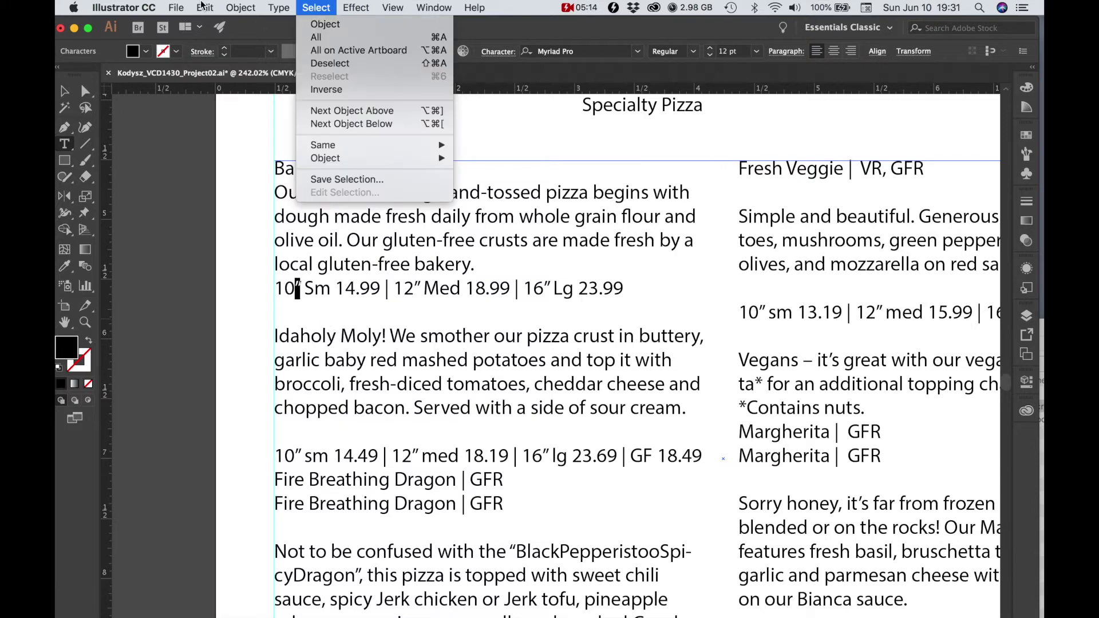
pyautogui.moveTo(208, 7)
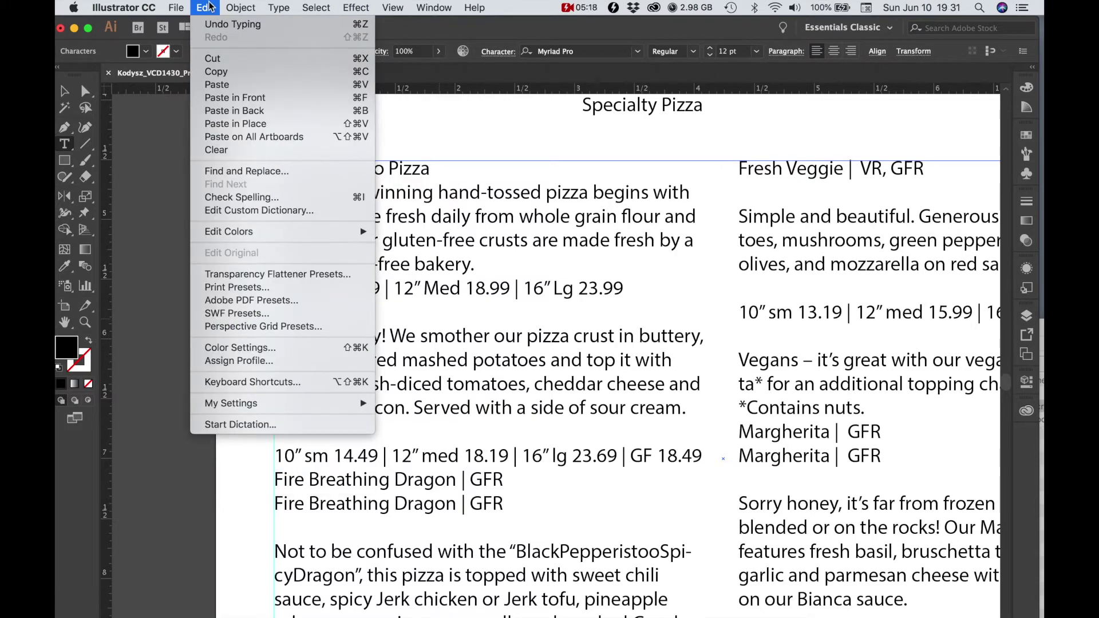
pyautogui.click(257, 171)
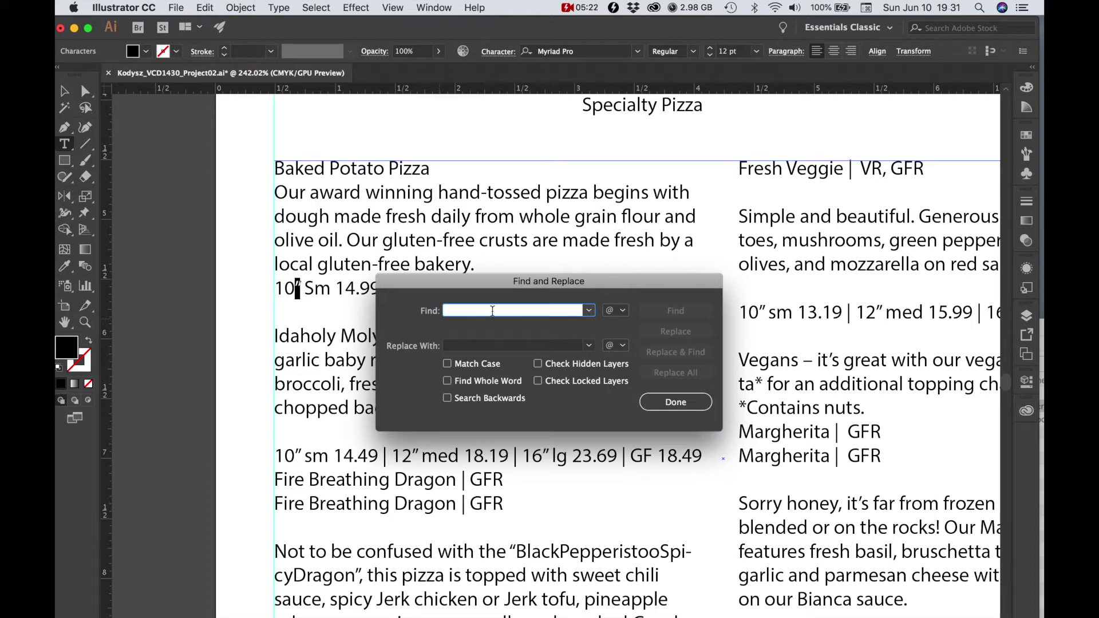
pyautogui.write('"')
pyautogui.press('Tab')
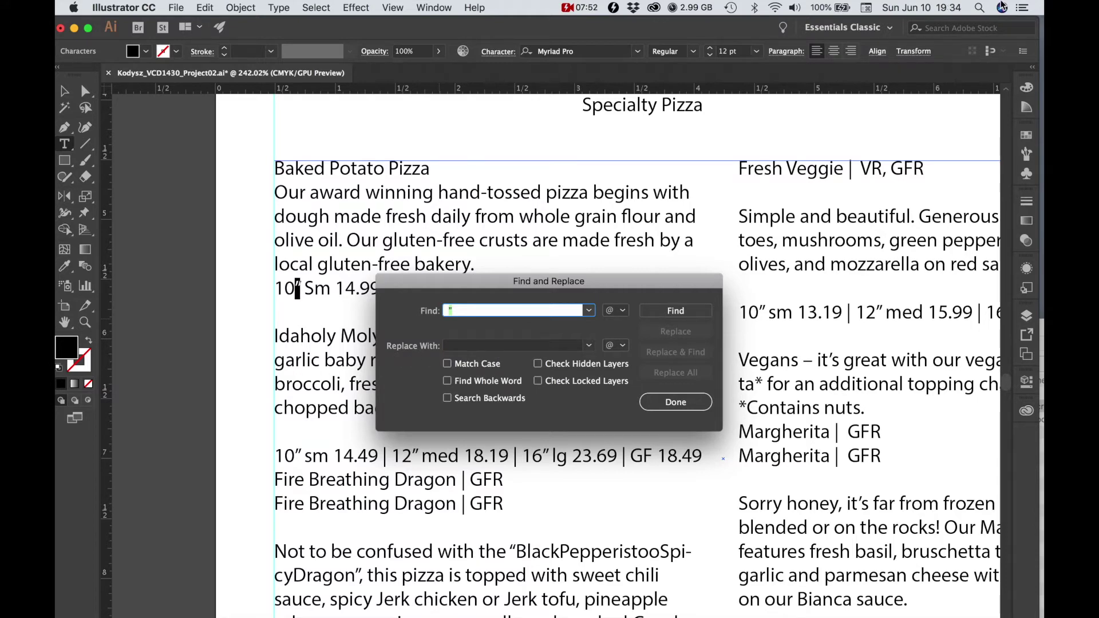
pyautogui.click(867, 7)
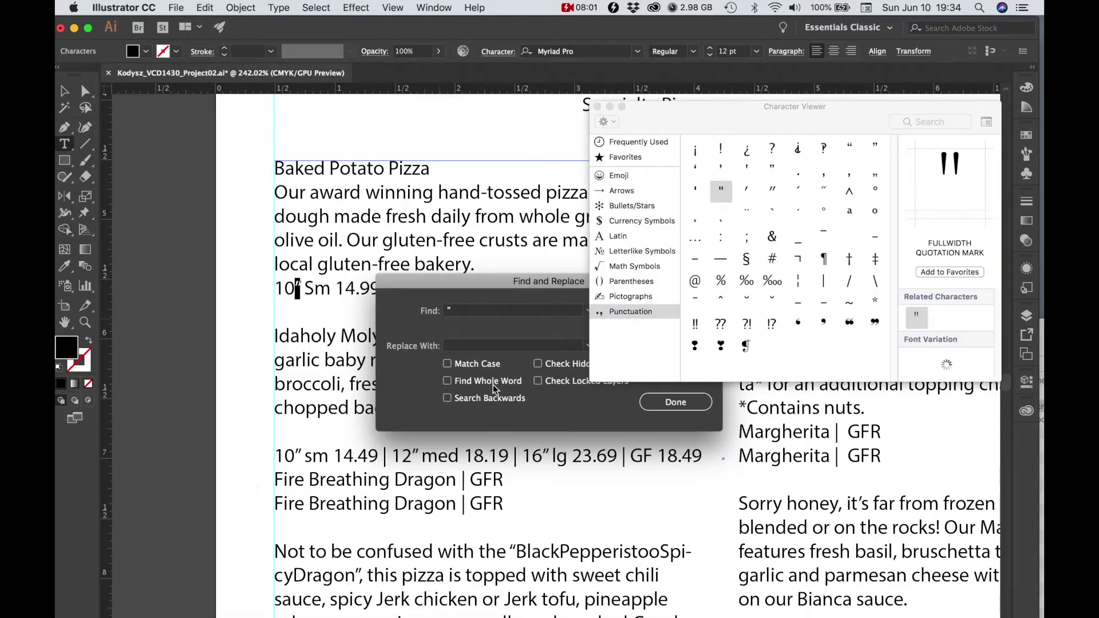
pyautogui.click(447, 343)
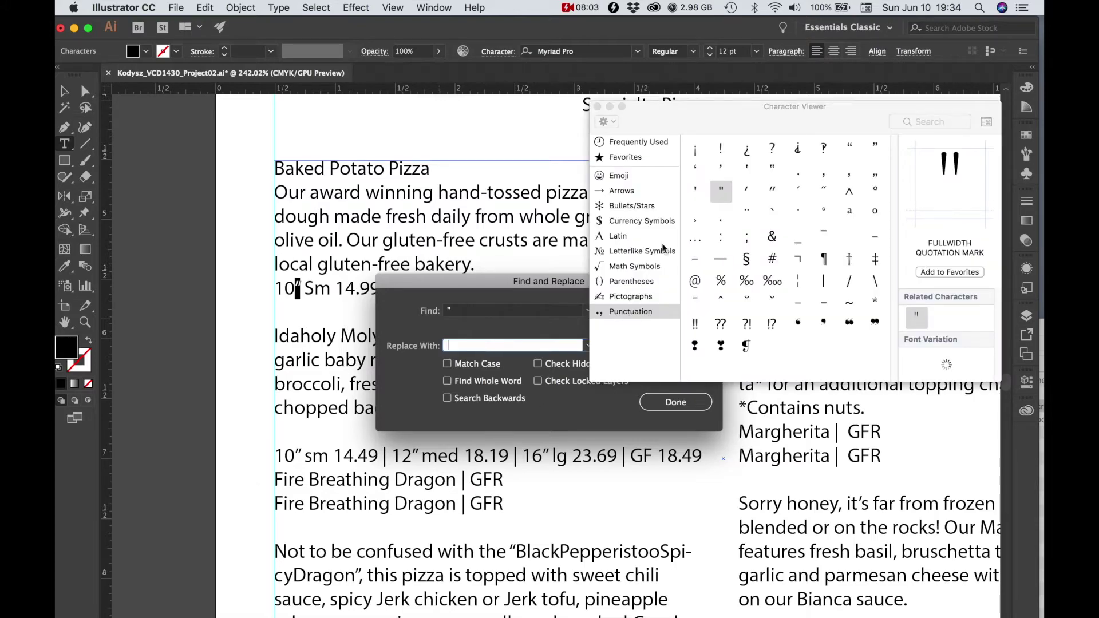
pyautogui.doubleClick(722, 191)
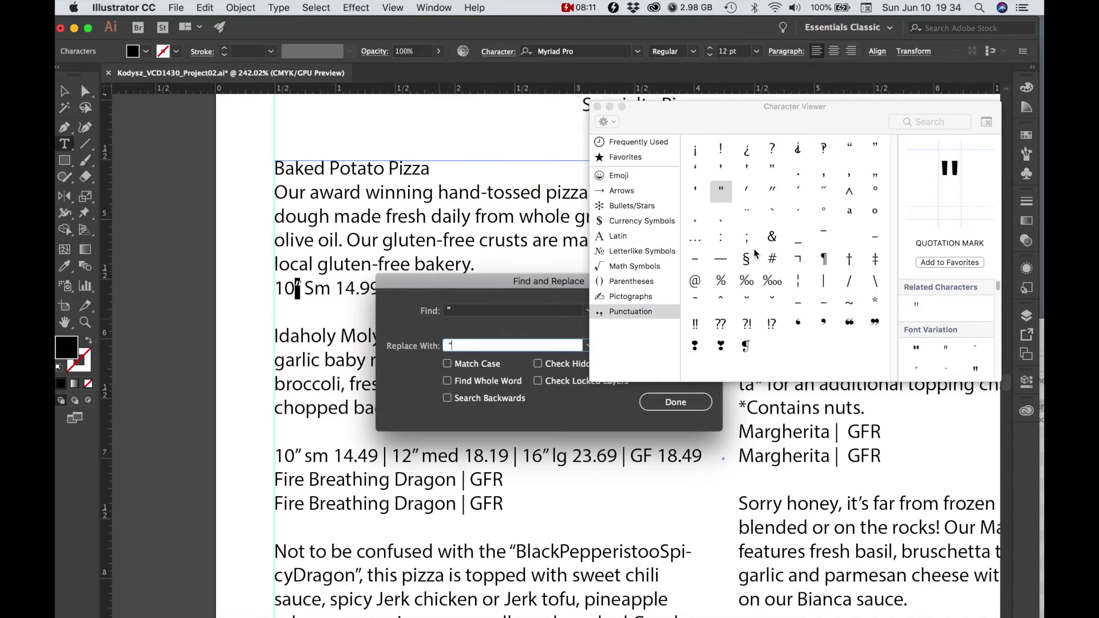
pyautogui.click(596, 107)
# Replace all 51 curly inch marks with straight quotes, then close the dialog and deselect.
pyautogui.click(668, 311)
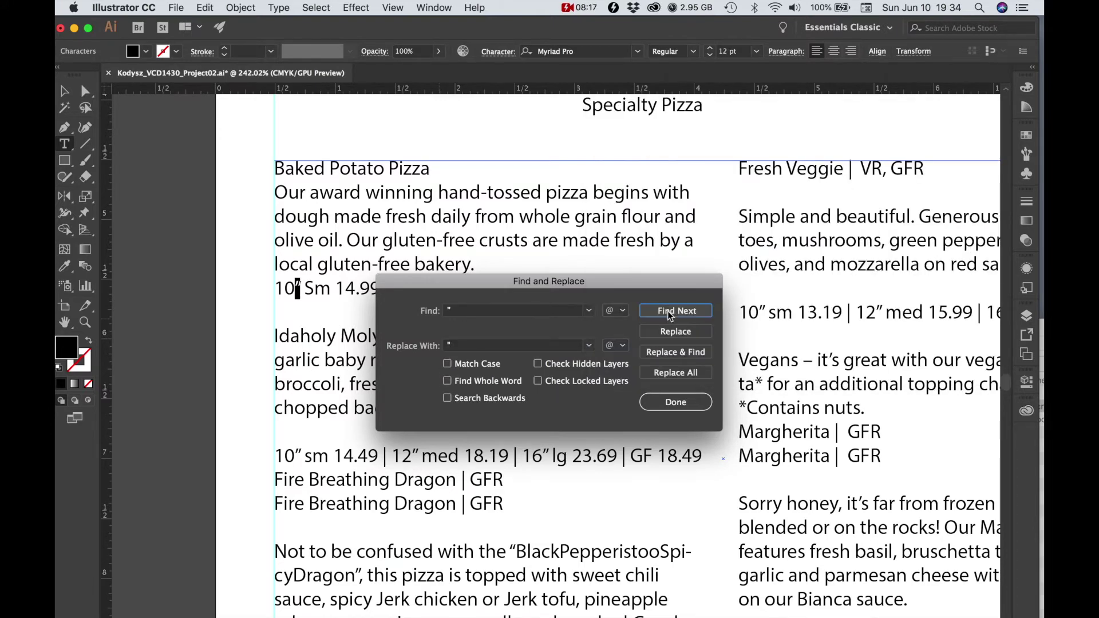
pyautogui.click(682, 375)
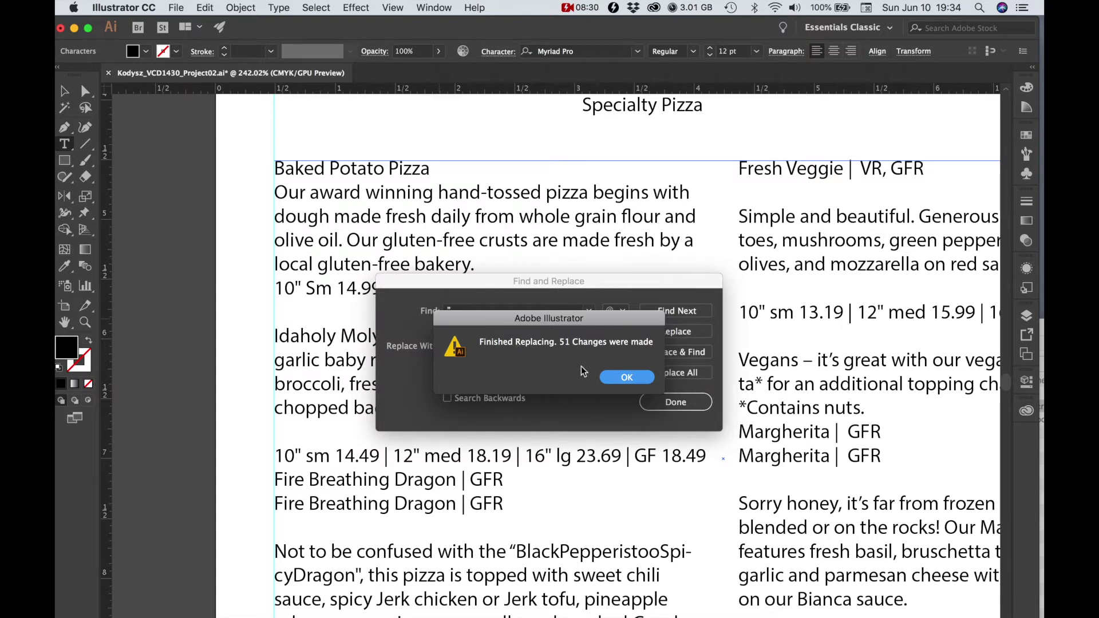
pyautogui.click(629, 378)
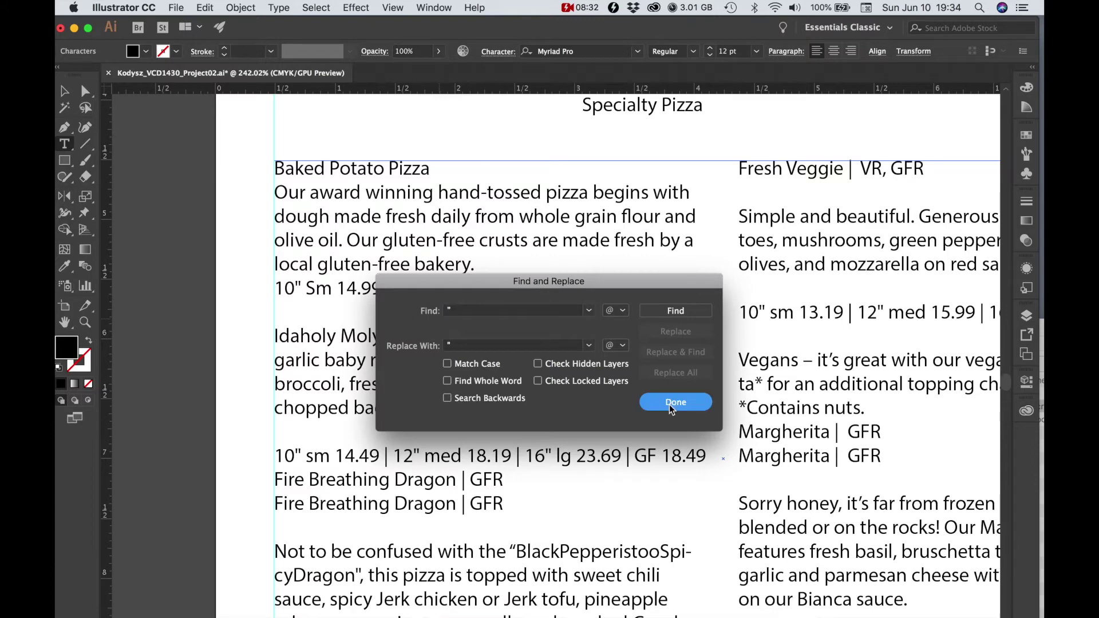
pyautogui.click(668, 404)
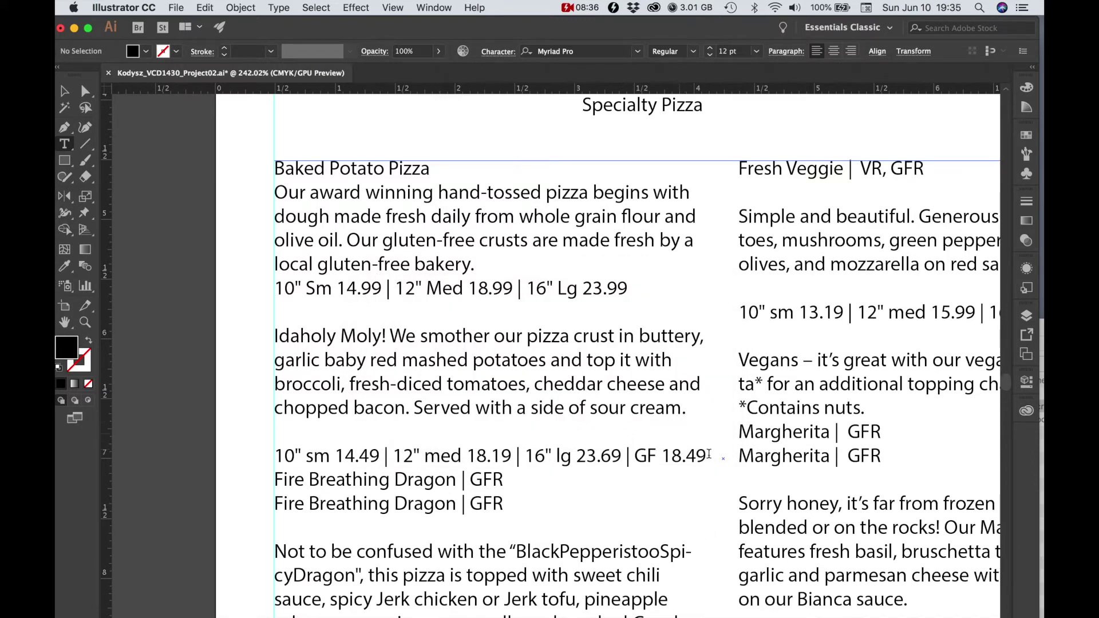
# Select all the menu text and bring up the Character panel on the right side.
pyautogui.scroll(-3, 577, 423)
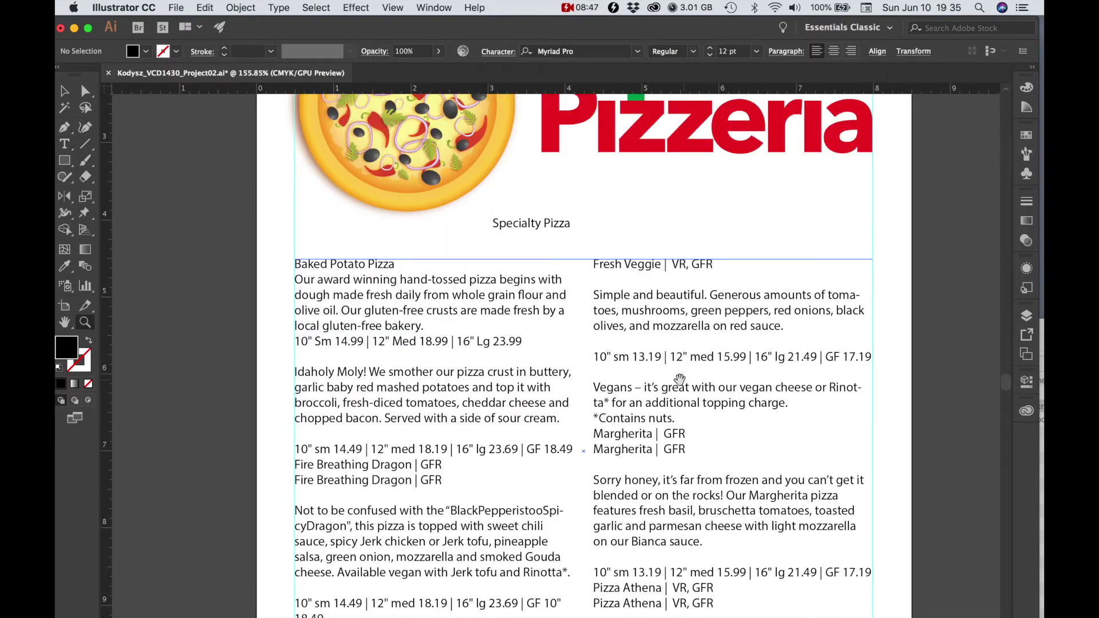
pyautogui.press('t')
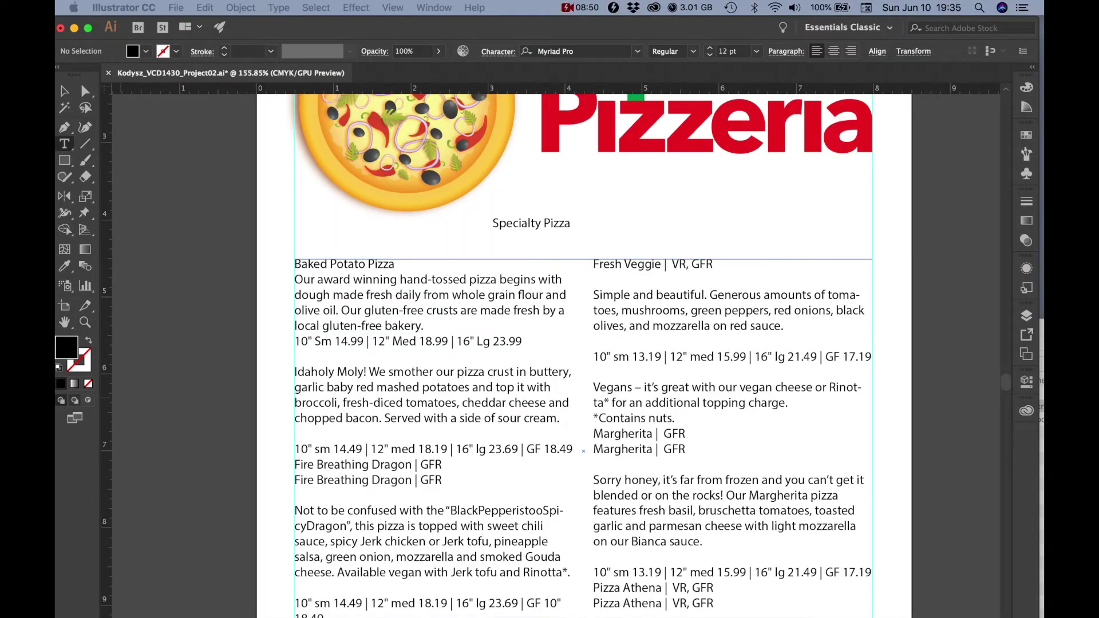
pyautogui.click(133, 411)
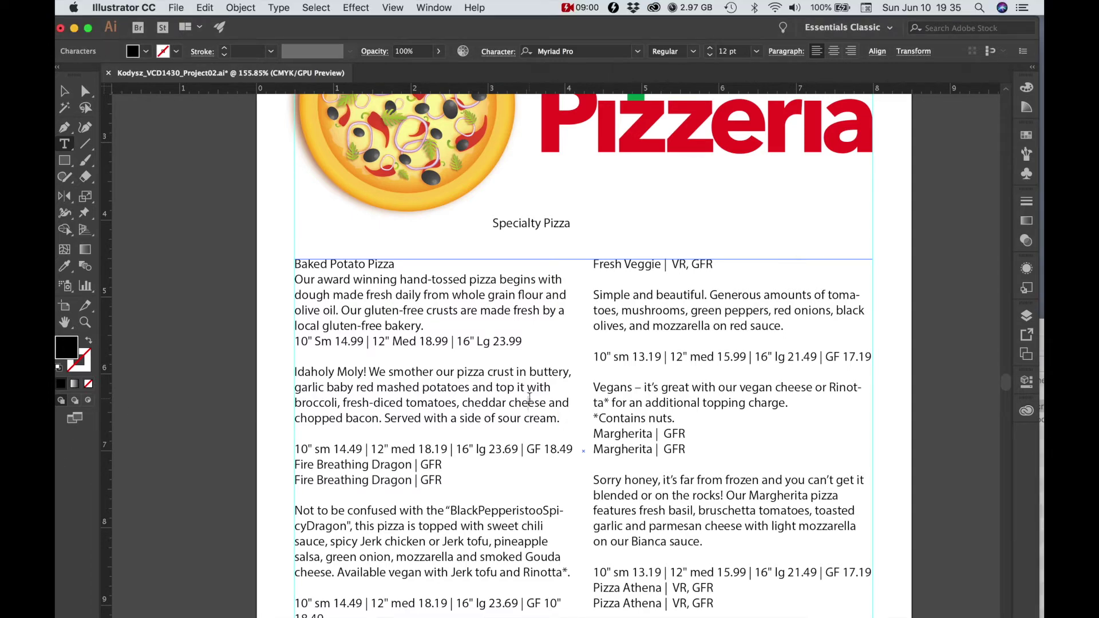
pyautogui.press('super+a')
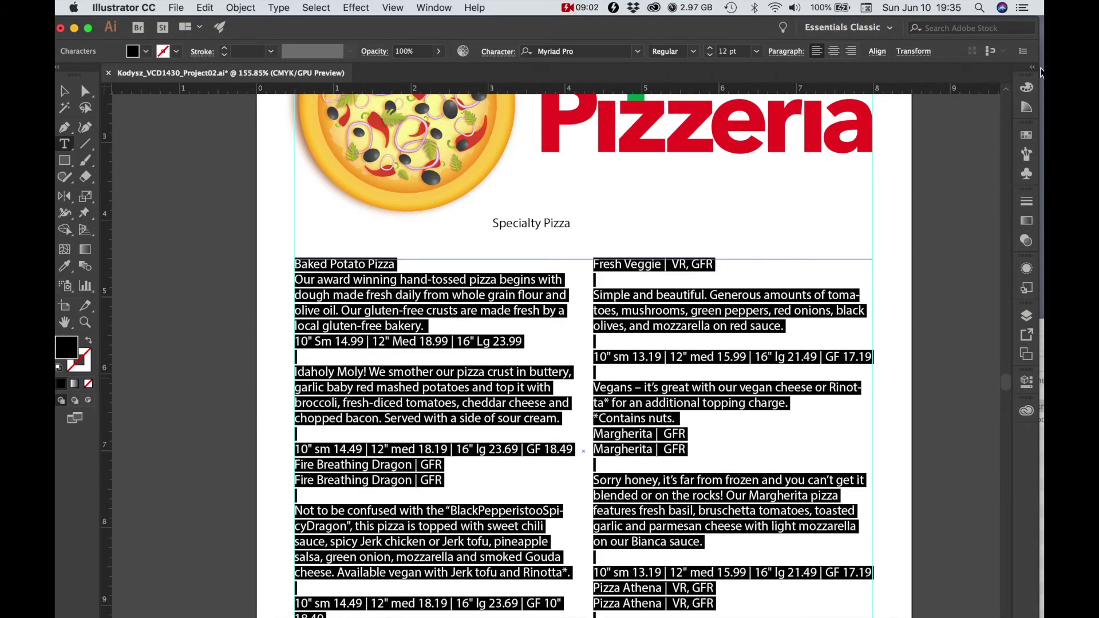
pyautogui.click(424, 6)
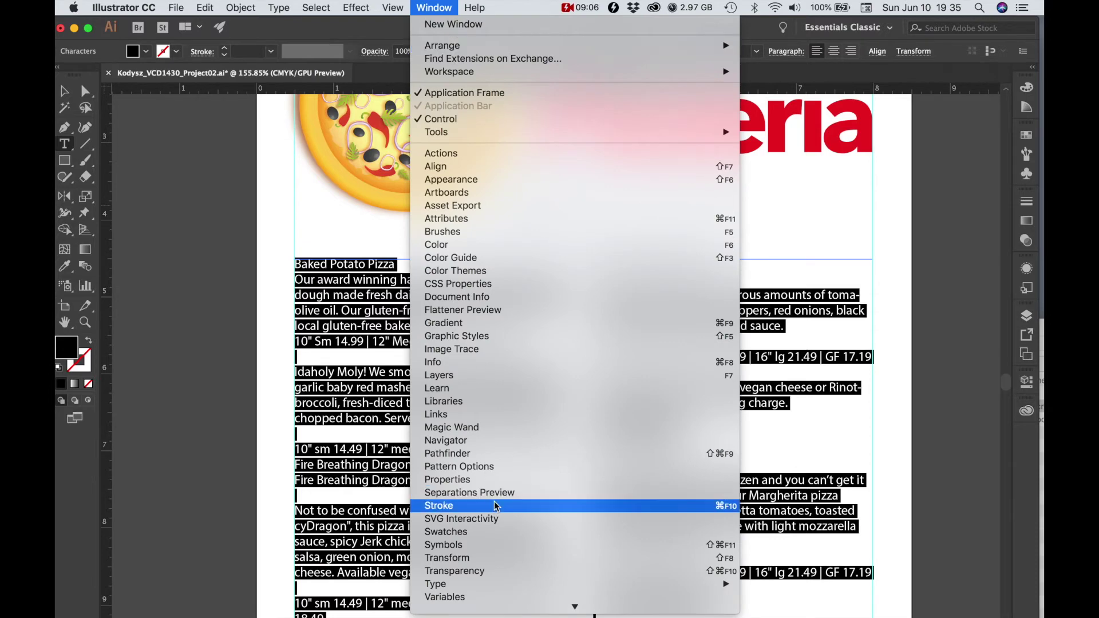
pyautogui.moveTo(463, 590)
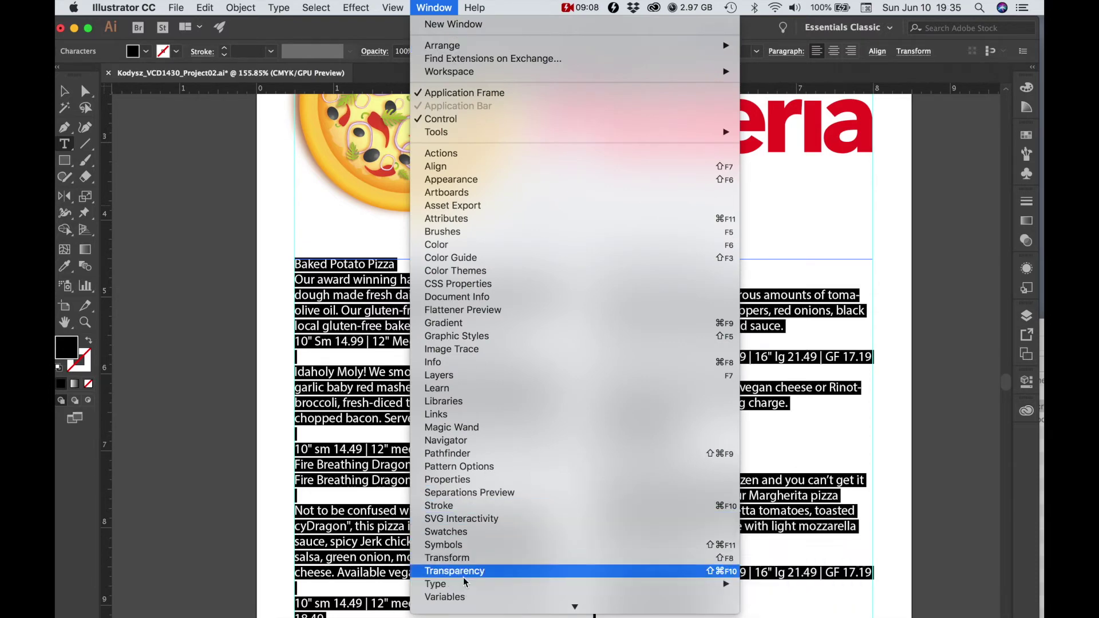
pyautogui.press('super+t')
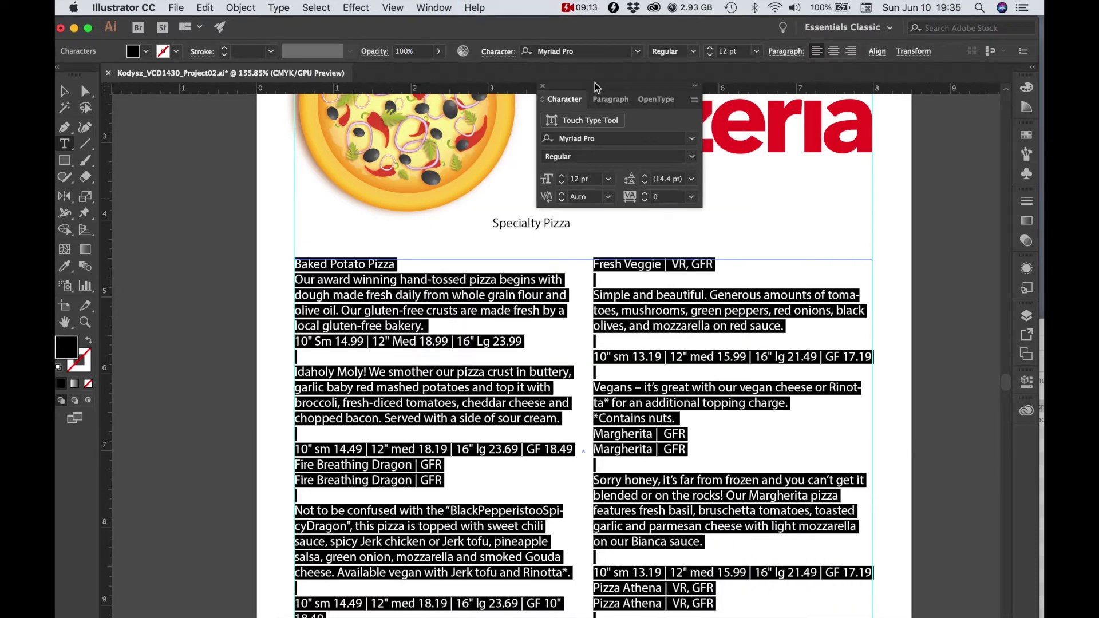
pyautogui.moveTo(595, 83); pyautogui.dragTo(900, 212)
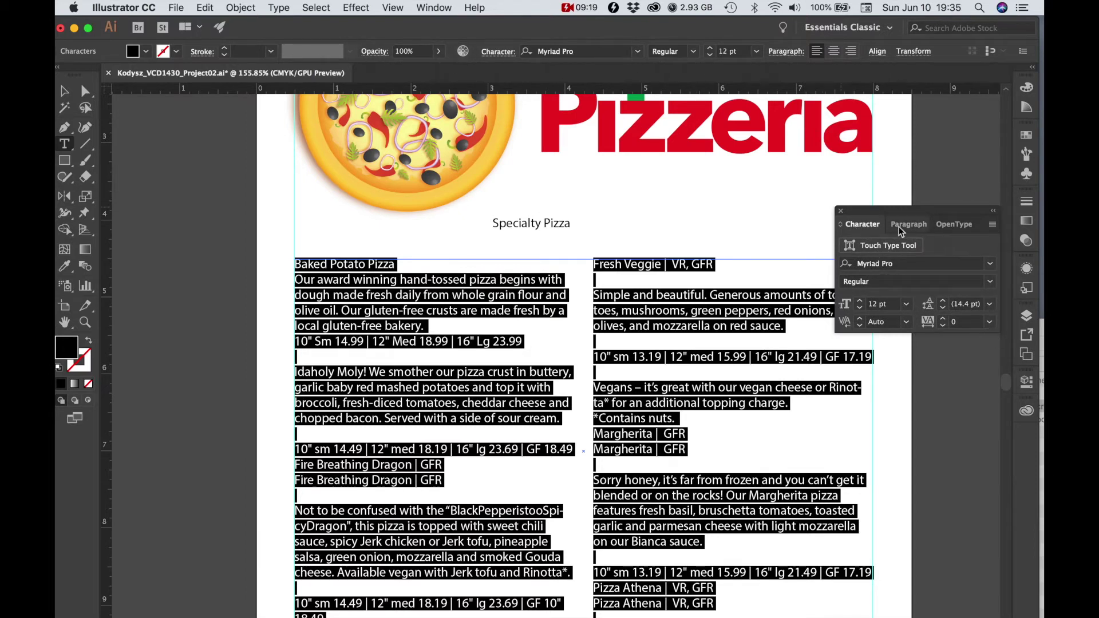
pyautogui.moveTo(933, 210); pyautogui.dragTo(896, 196)
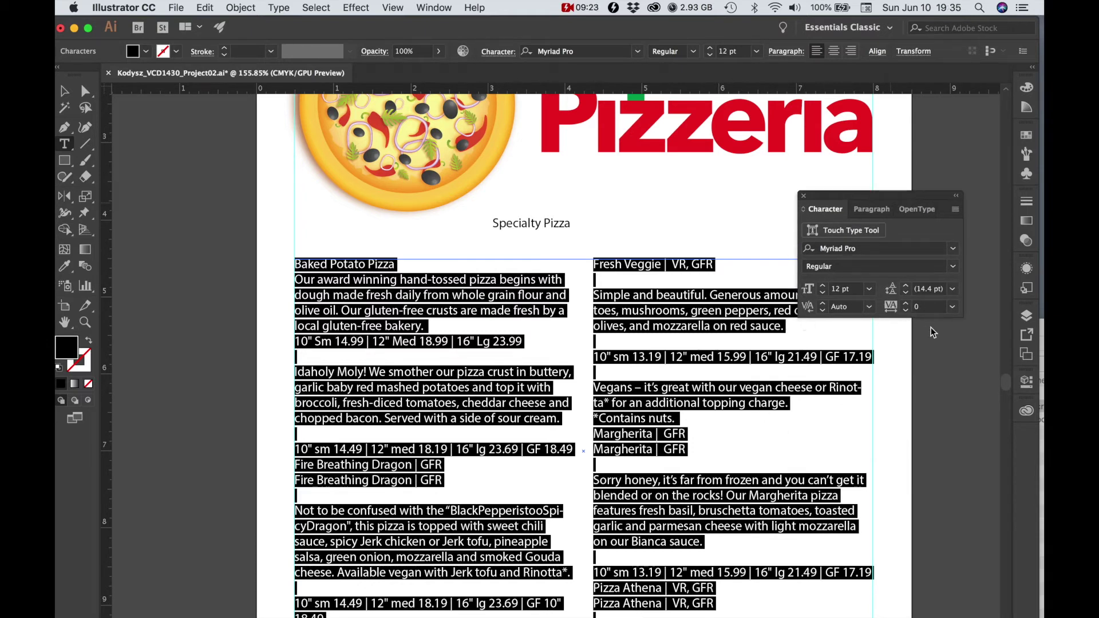
# Set the text to Minion Variable Concept, 11 pt size with 13.5 pt leading.
pyautogui.click(843, 249)
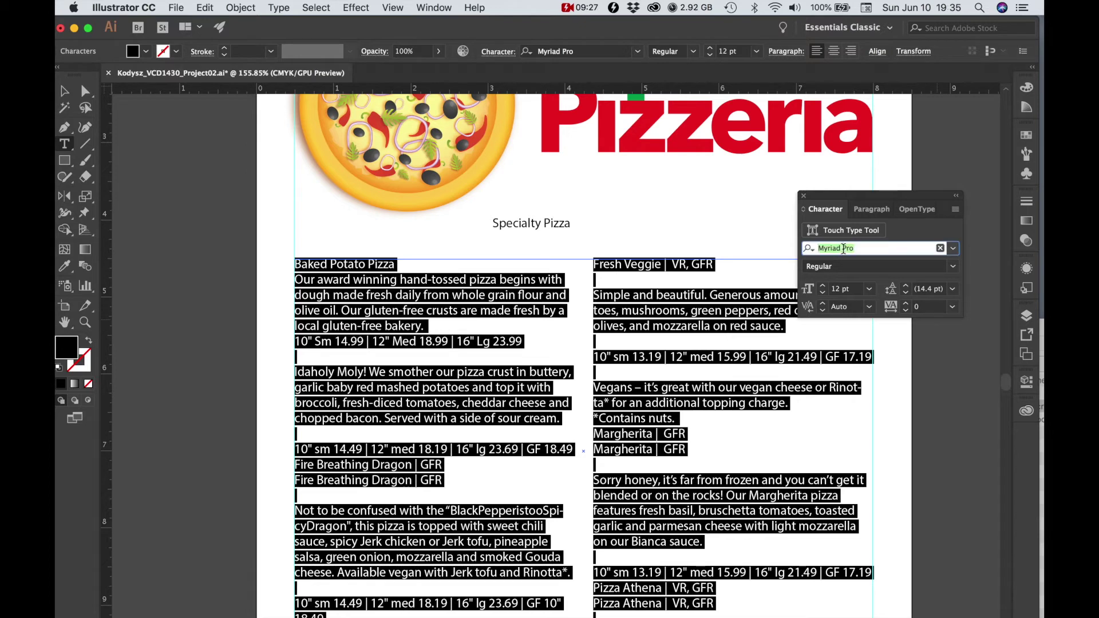
pyautogui.click(953, 249)
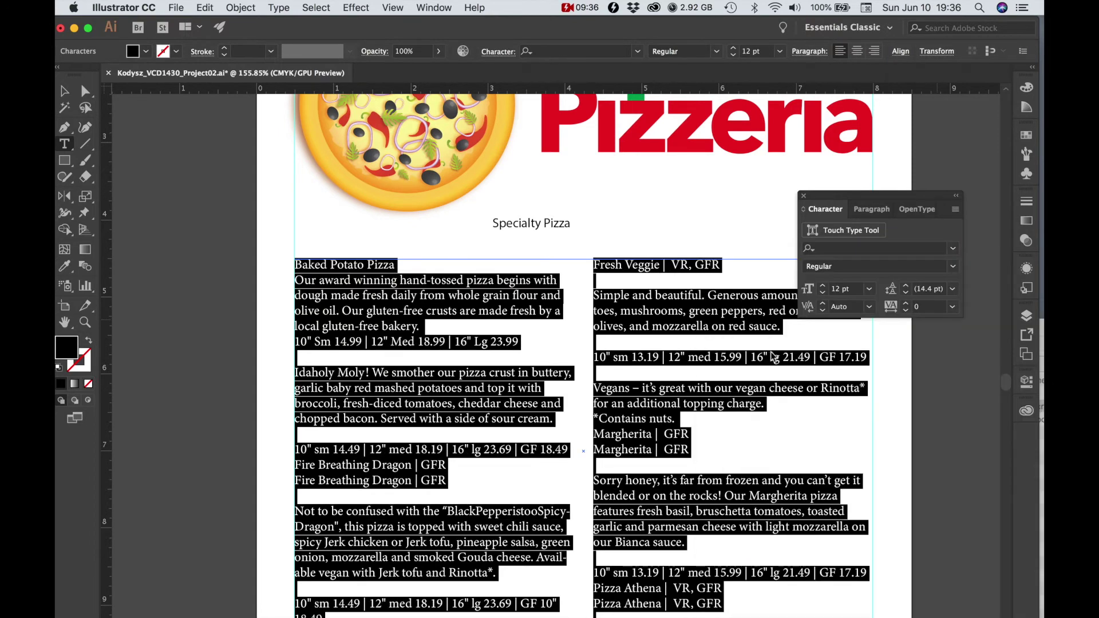
pyautogui.click(836, 289)
pyautogui.write('11')
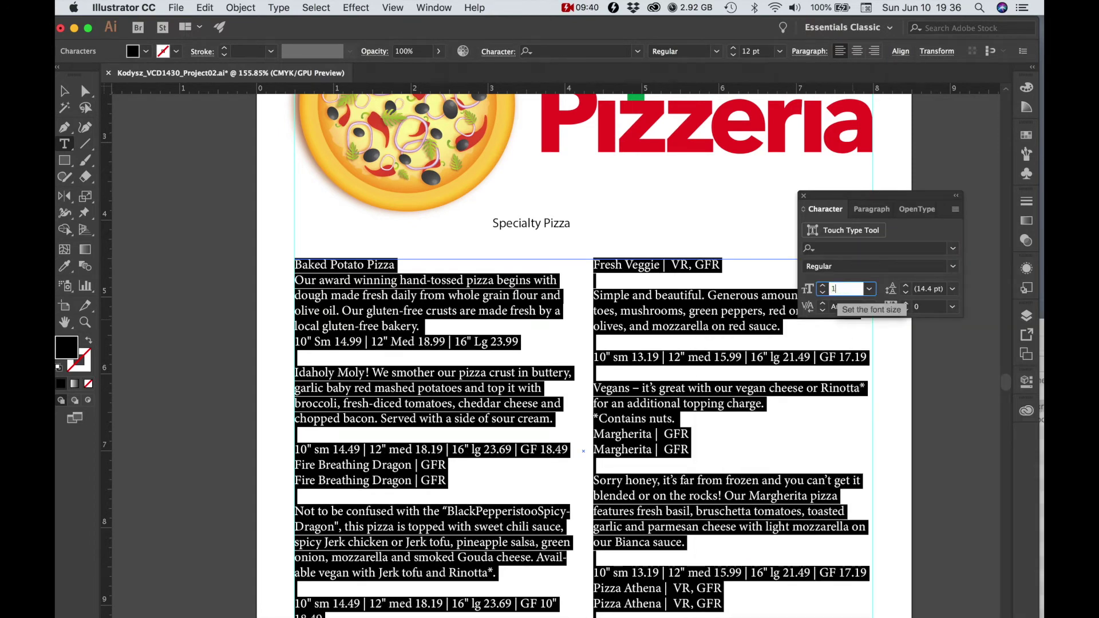
pyautogui.press('Tab')
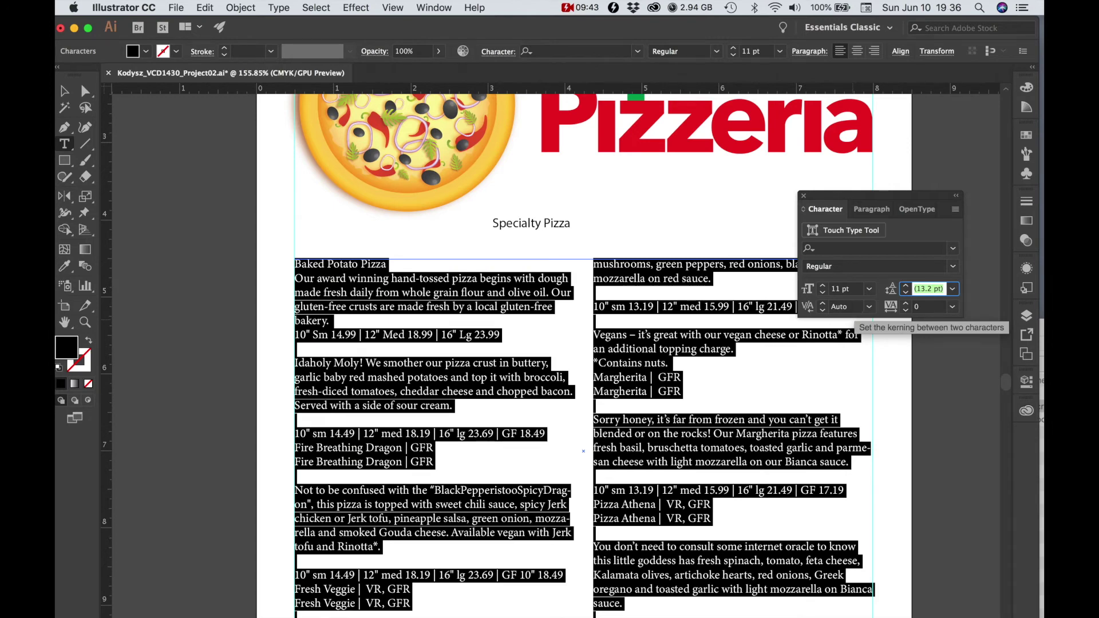
pyautogui.write('13.5')
pyautogui.press('Tab')
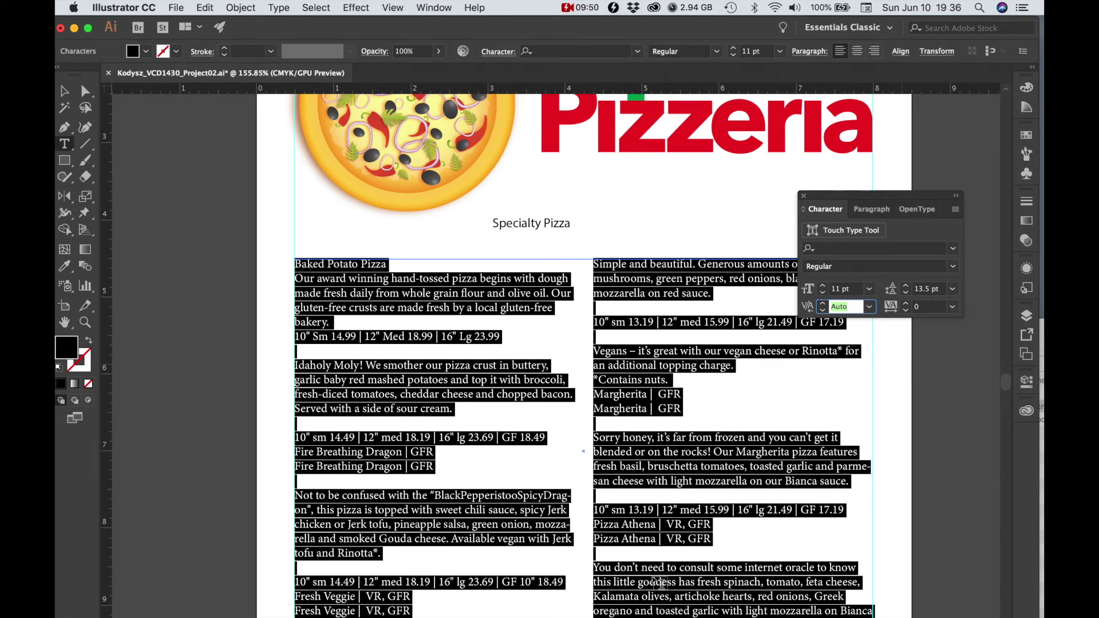
# Set the tracking to -3 and deselect the text to review it.
pyautogui.click(916, 307)
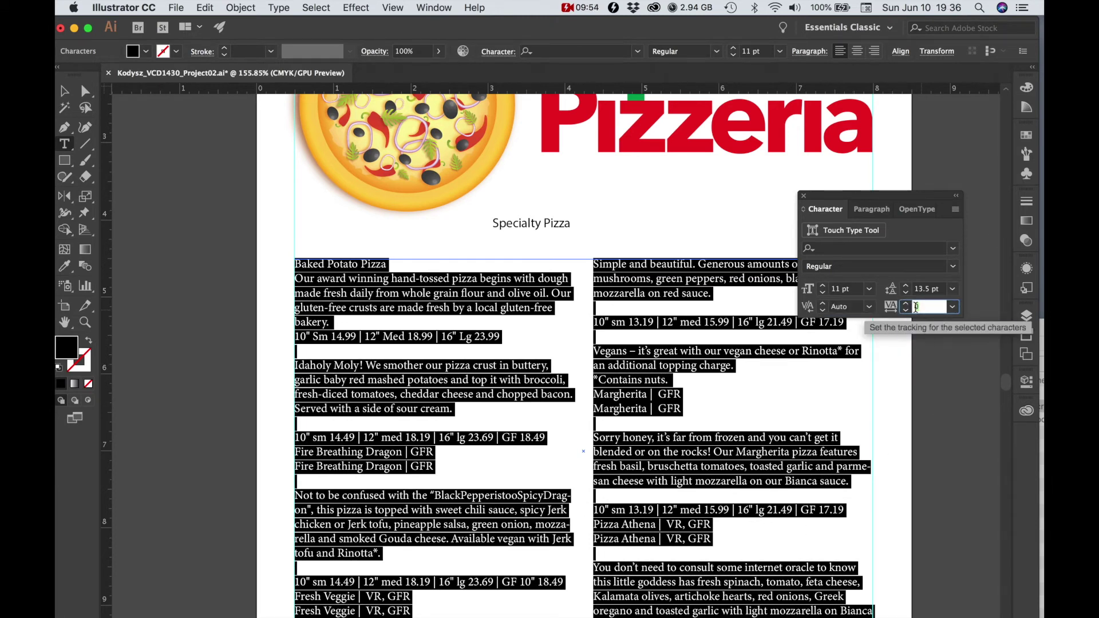
pyautogui.write('-3')
pyautogui.press('Return')
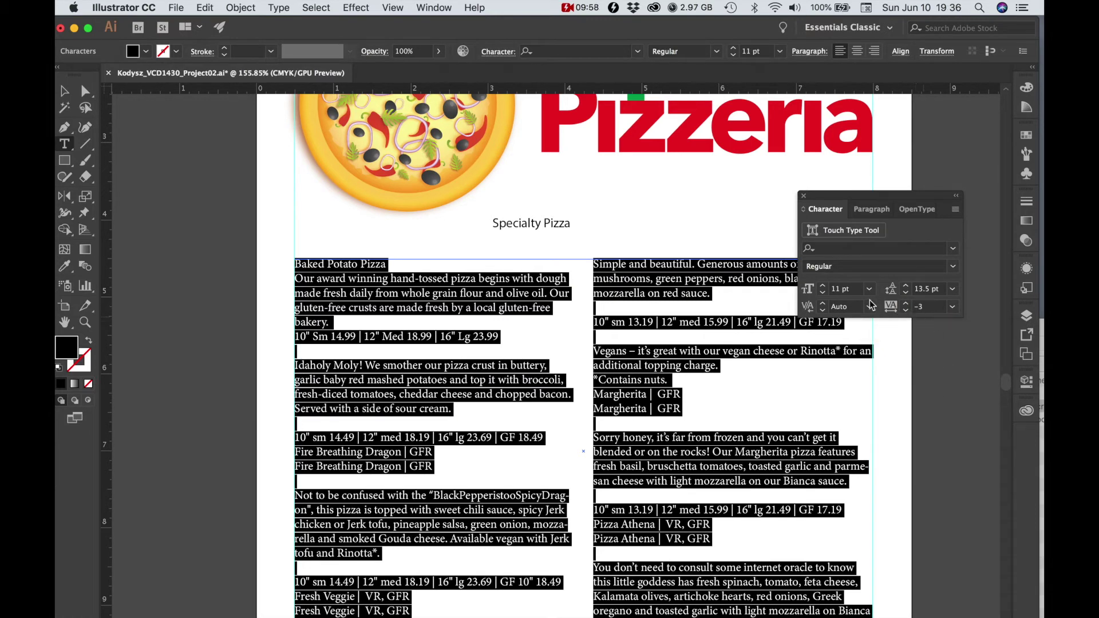
pyautogui.click(409, 332)
pyautogui.press('super+t')
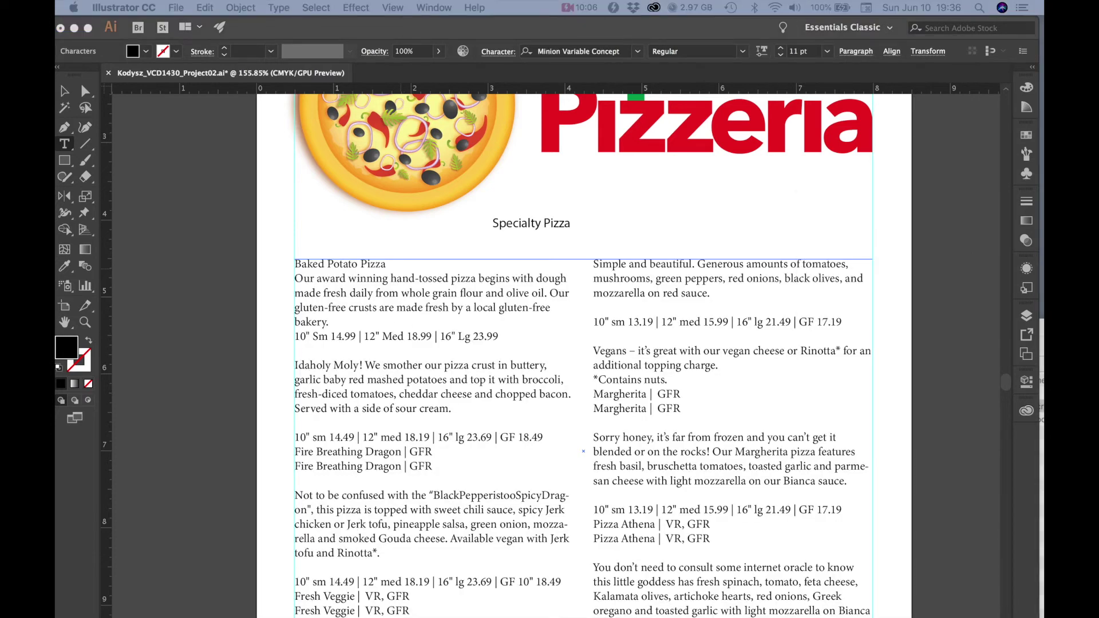
# Set the Baked Potato Pizza heading in Avenir Next Bold.
pyautogui.press('super+t')
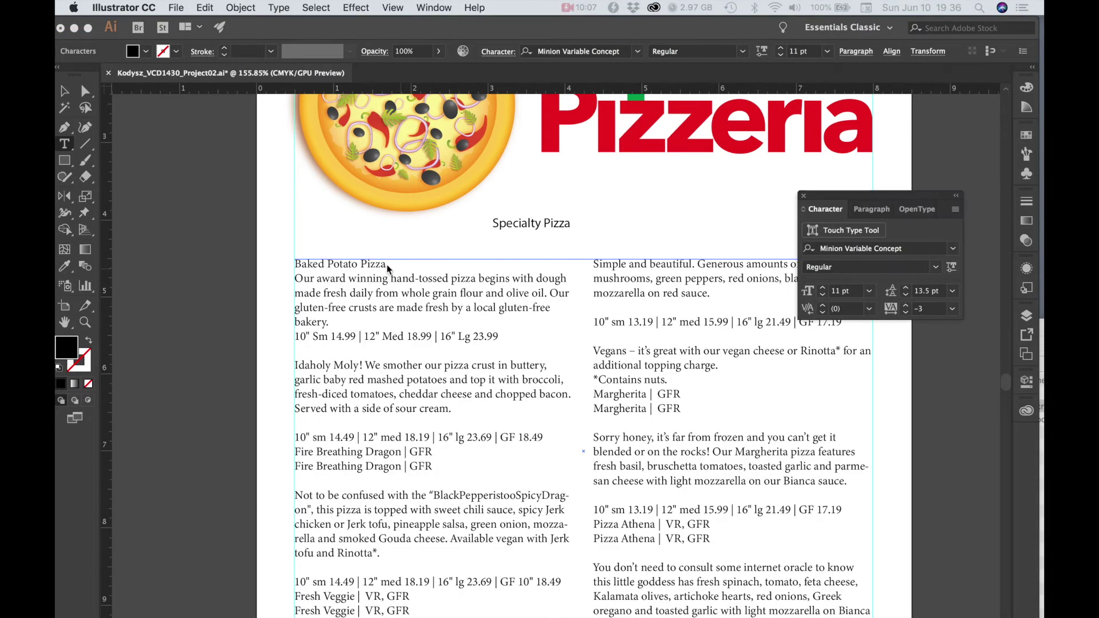
pyautogui.moveTo(385, 265); pyautogui.dragTo(295, 265)
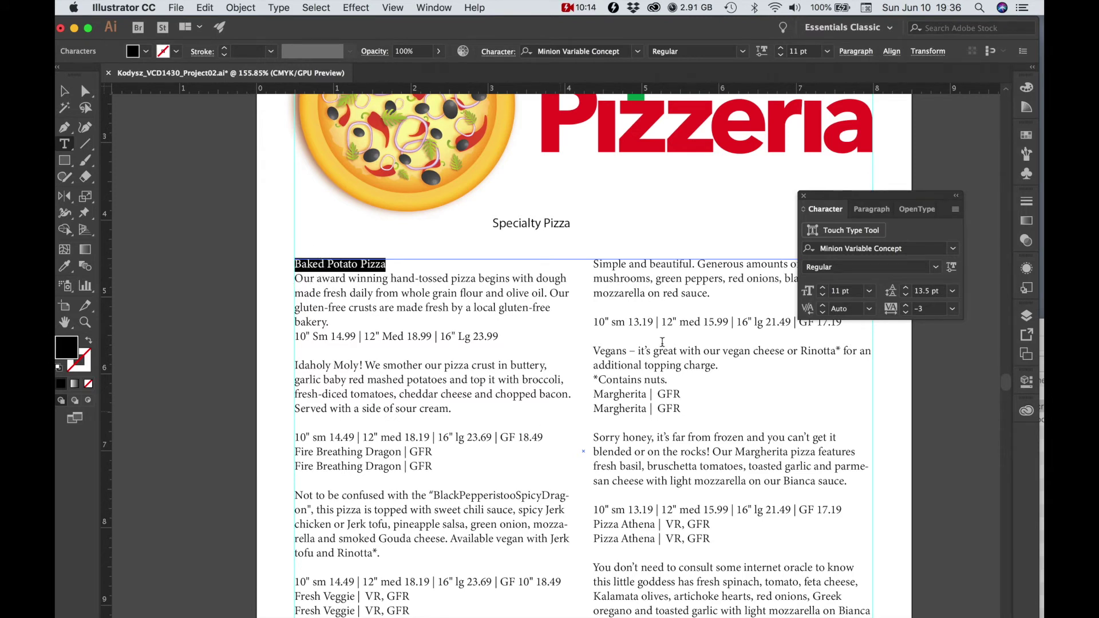
pyautogui.click(953, 249)
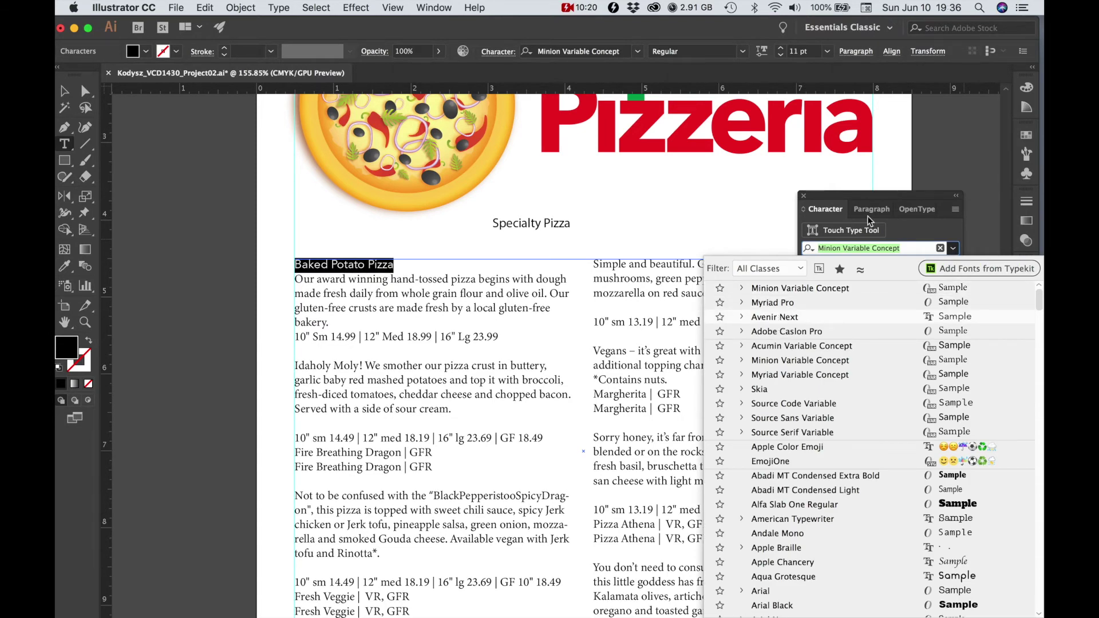
pyautogui.press('Return')
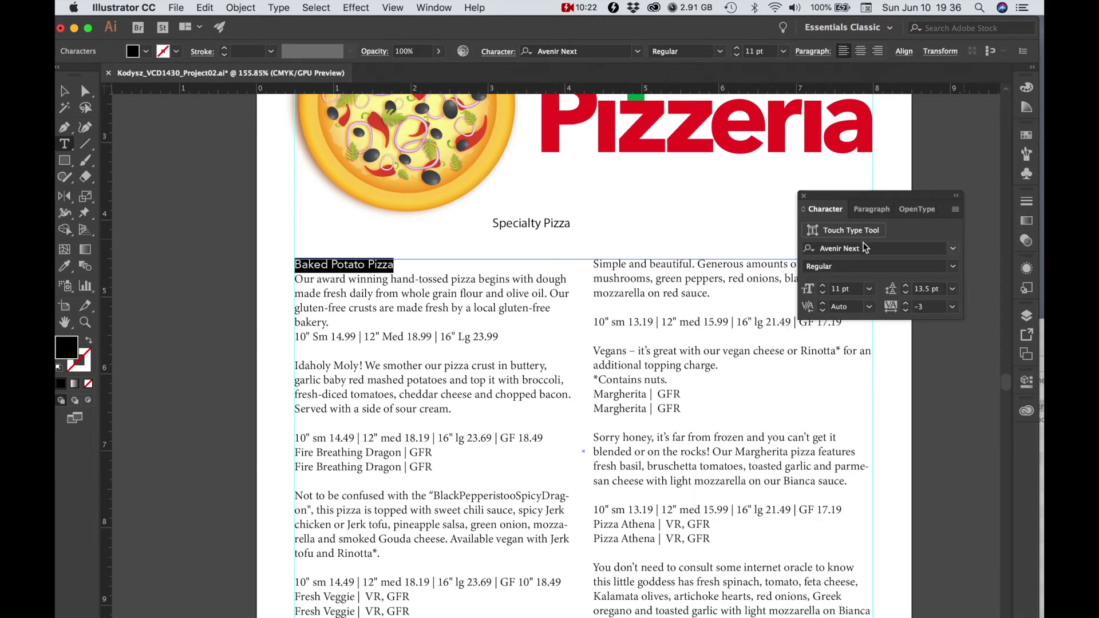
pyautogui.click(953, 267)
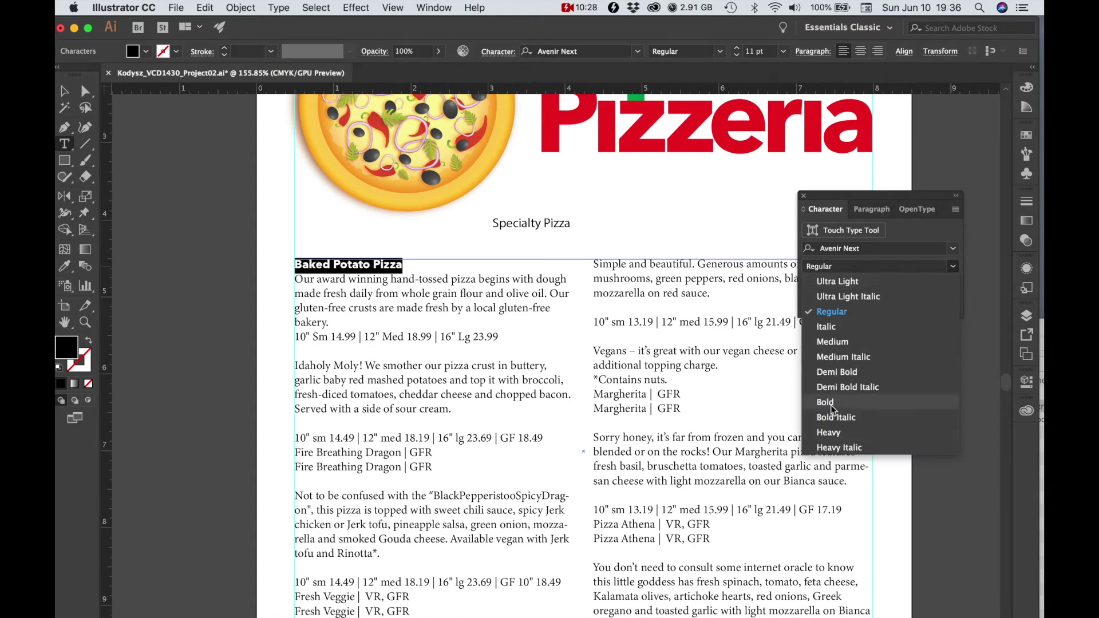
pyautogui.click(869, 405)
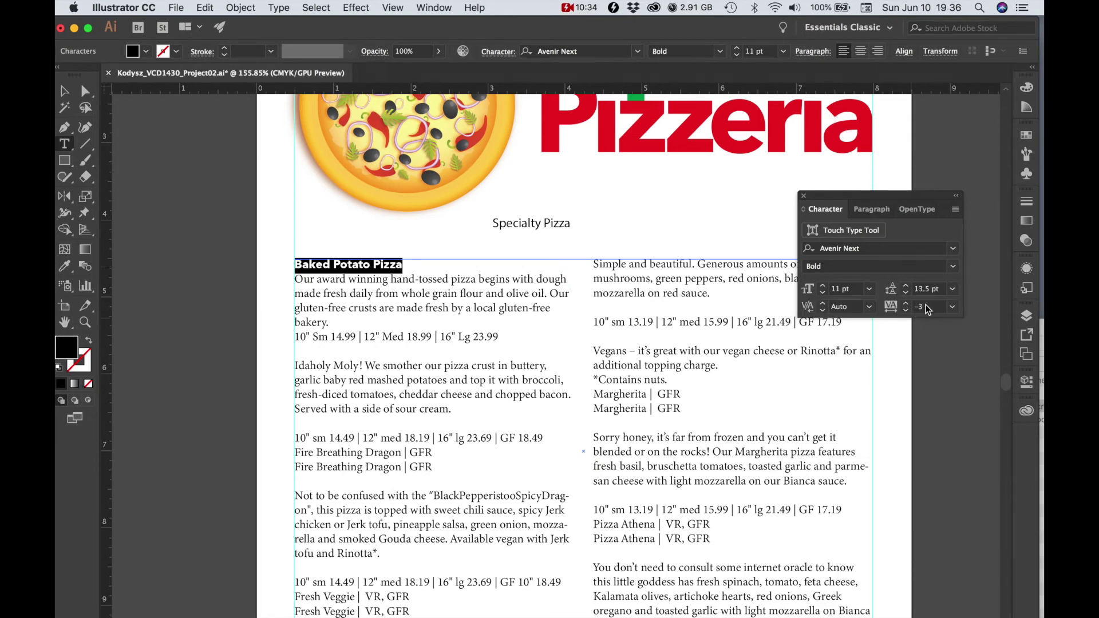
# Give the heading -25 tracking and a 14 pt font size.
pyautogui.click(953, 307)
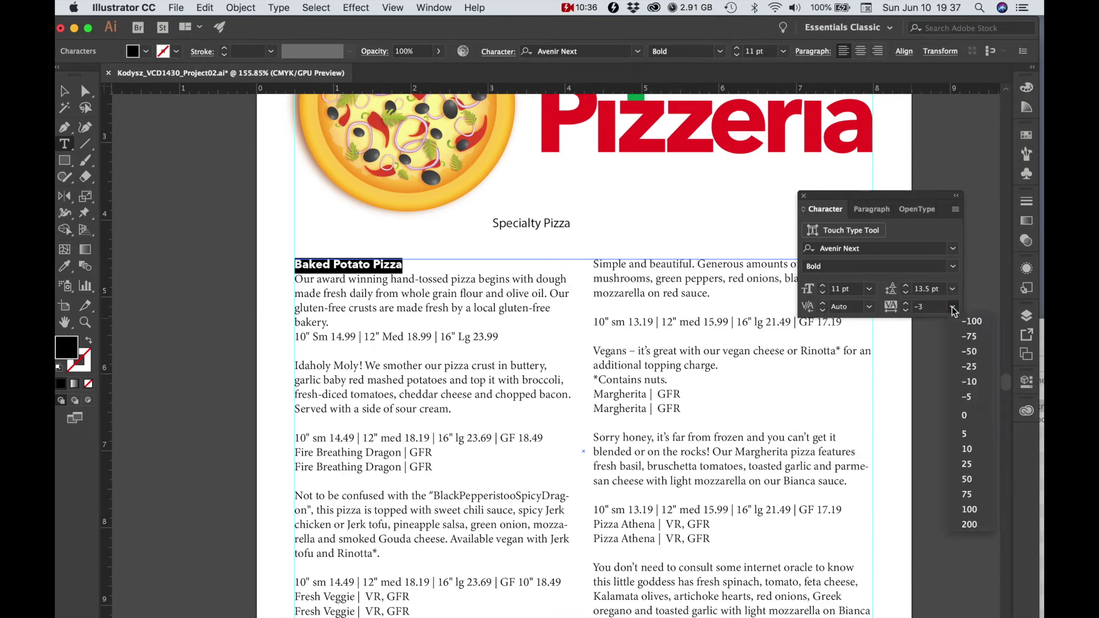
pyautogui.click(952, 310)
pyautogui.click(953, 307)
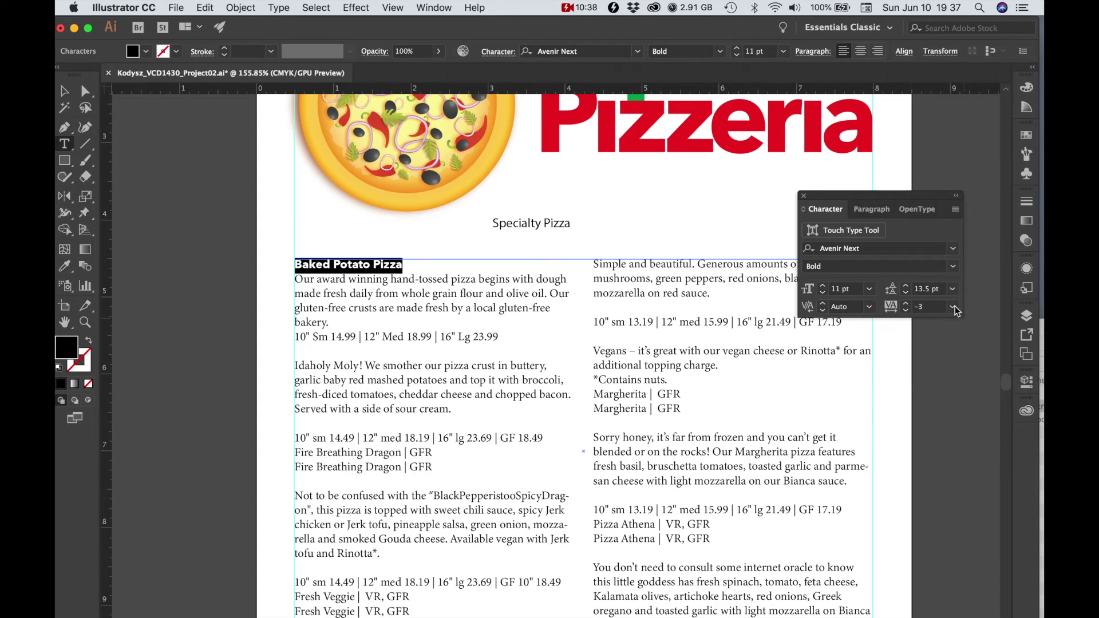
pyautogui.click(954, 307)
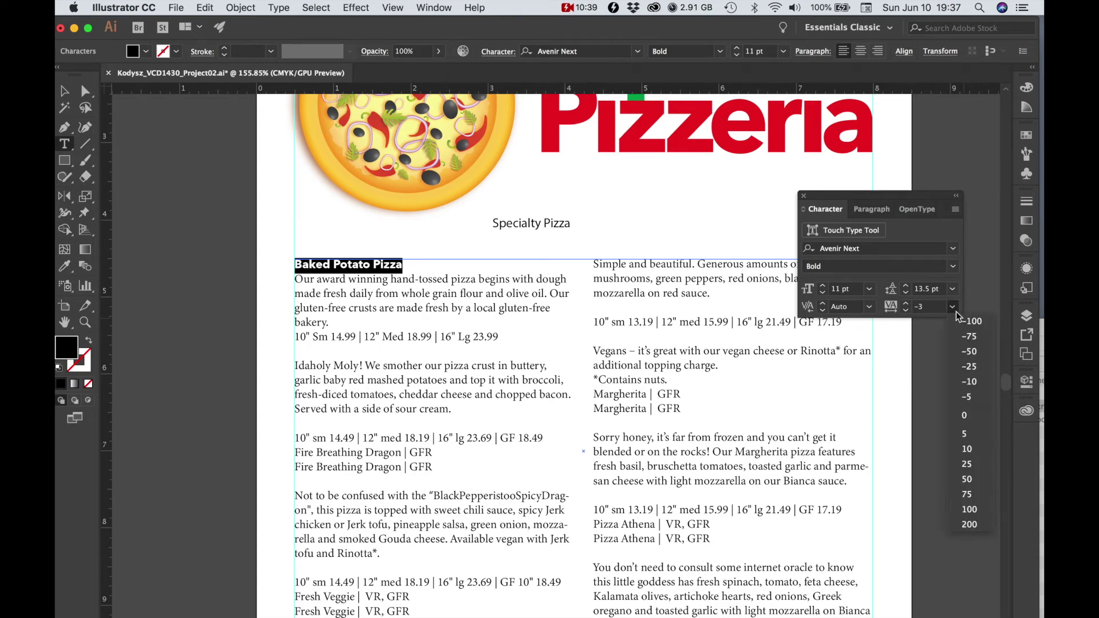
pyautogui.click(971, 367)
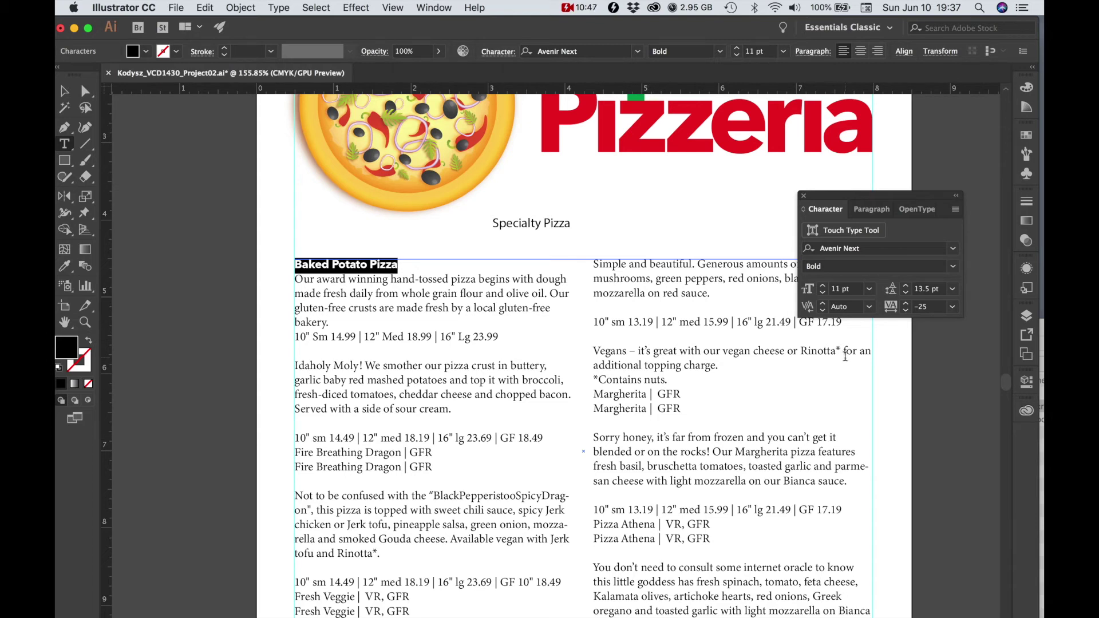
pyautogui.click(870, 289)
pyautogui.click(881, 434)
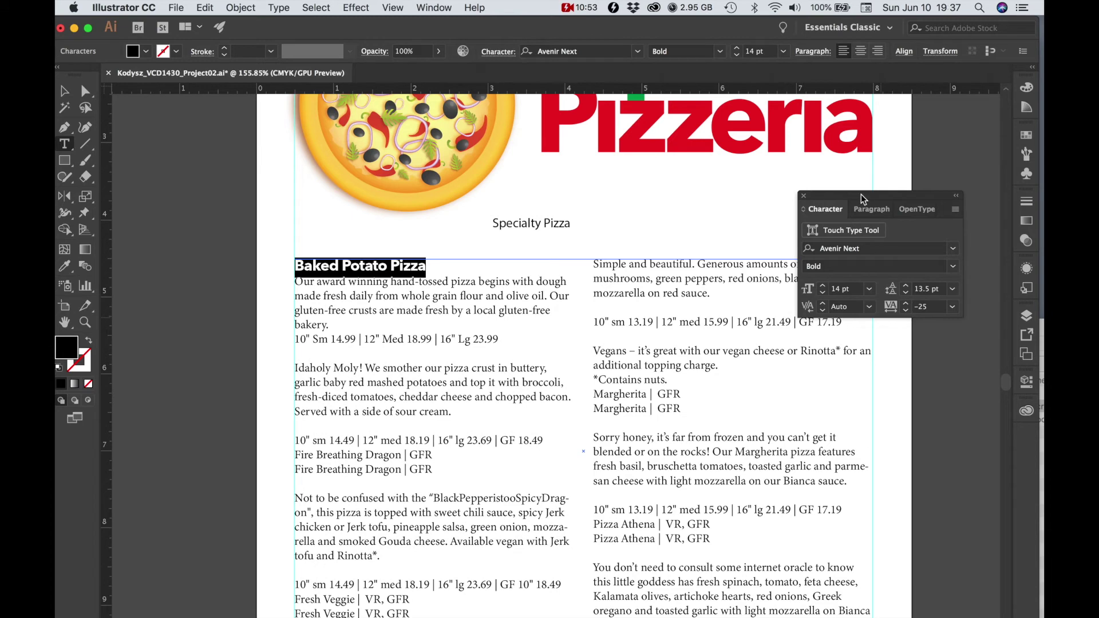
pyautogui.moveTo(862, 197); pyautogui.dragTo(873, 235)
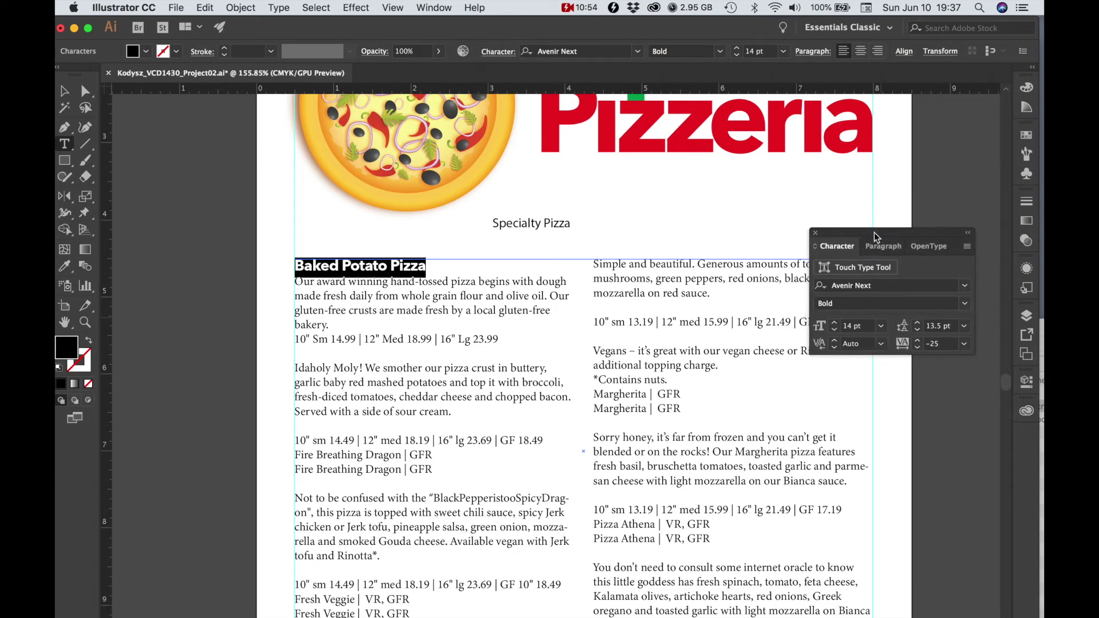
# Fill the Baked Potato Pizza heading with a green swatch from the Swatches panel.
pyautogui.click(1026, 138)
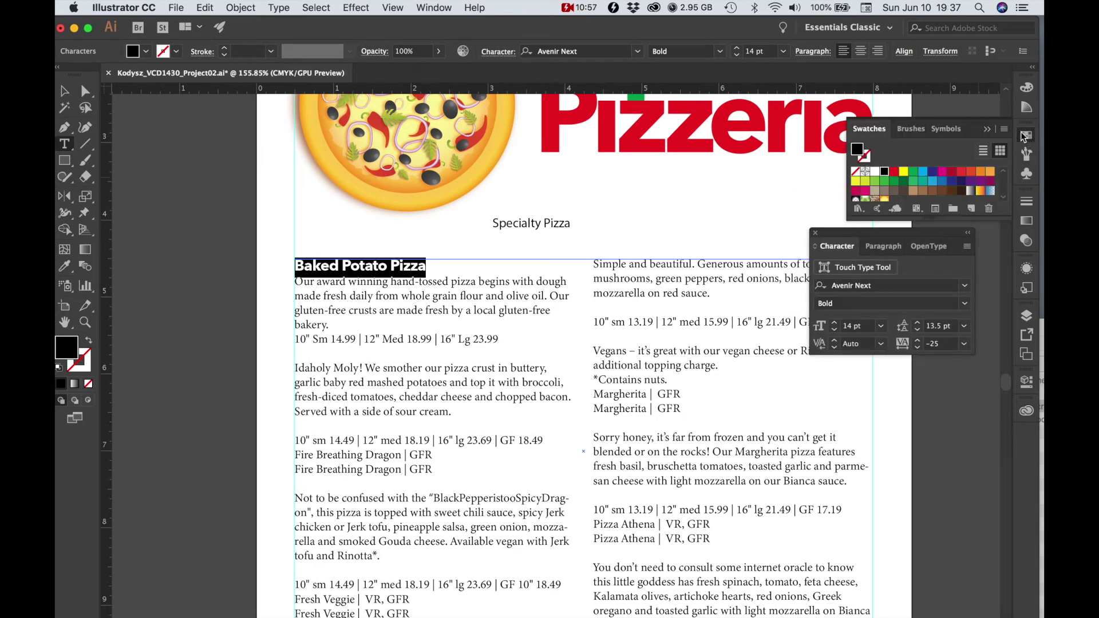
pyautogui.click(914, 172)
pyautogui.click(575, 365)
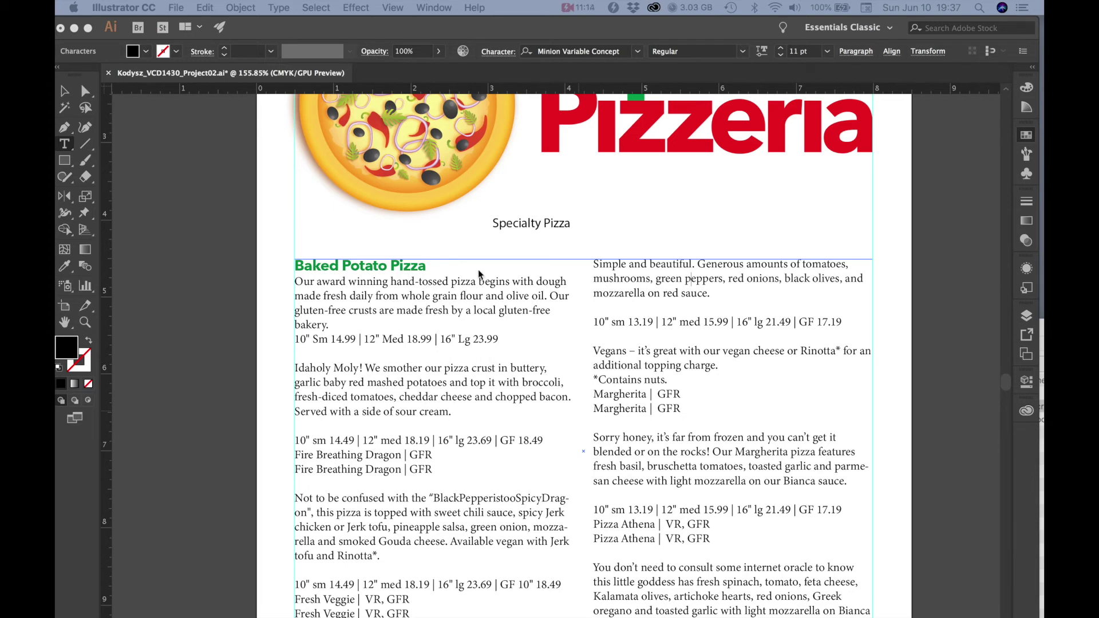
# Format the Baked Potato Pizza price line as Avenir Next Bold, 10 pt, 12 pt leading.
pyautogui.click(511, 338)
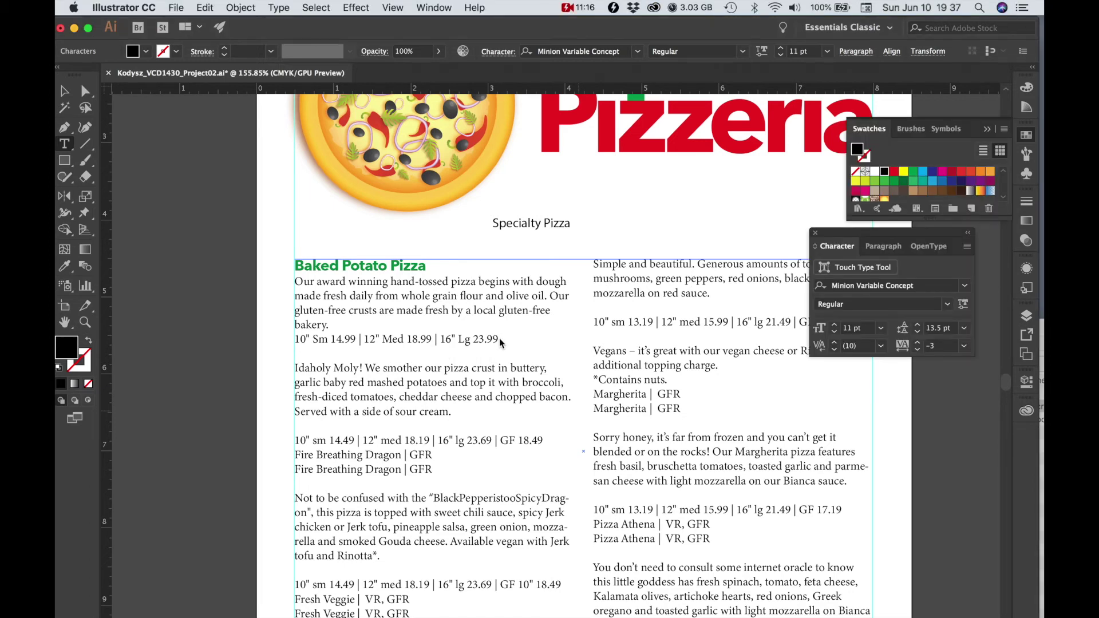
pyautogui.moveTo(497, 339); pyautogui.dragTo(293, 339)
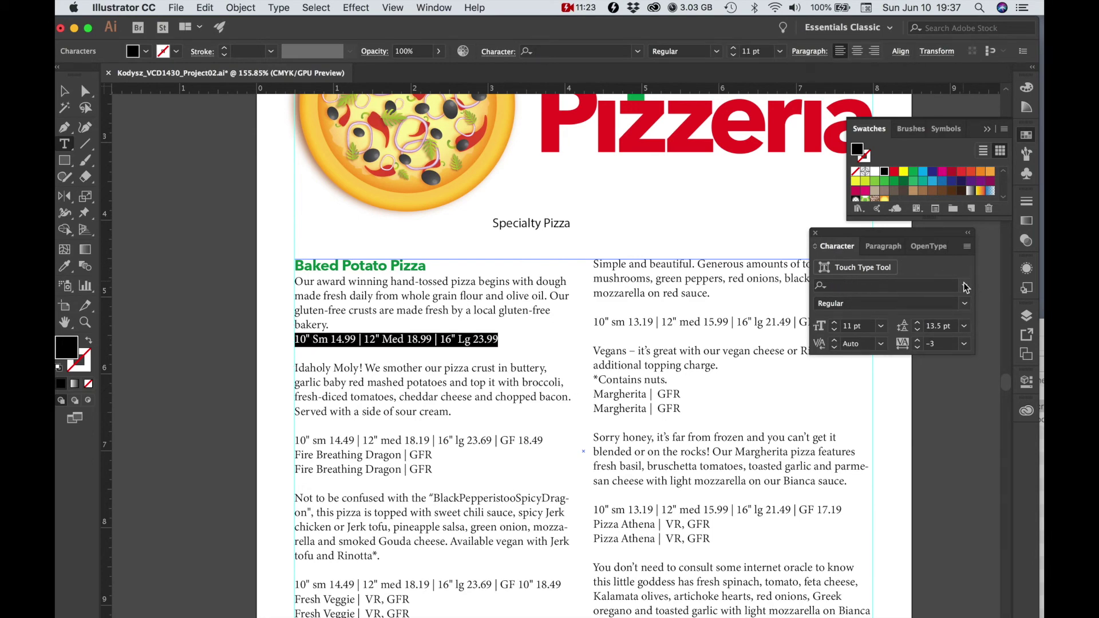
pyautogui.click(966, 288)
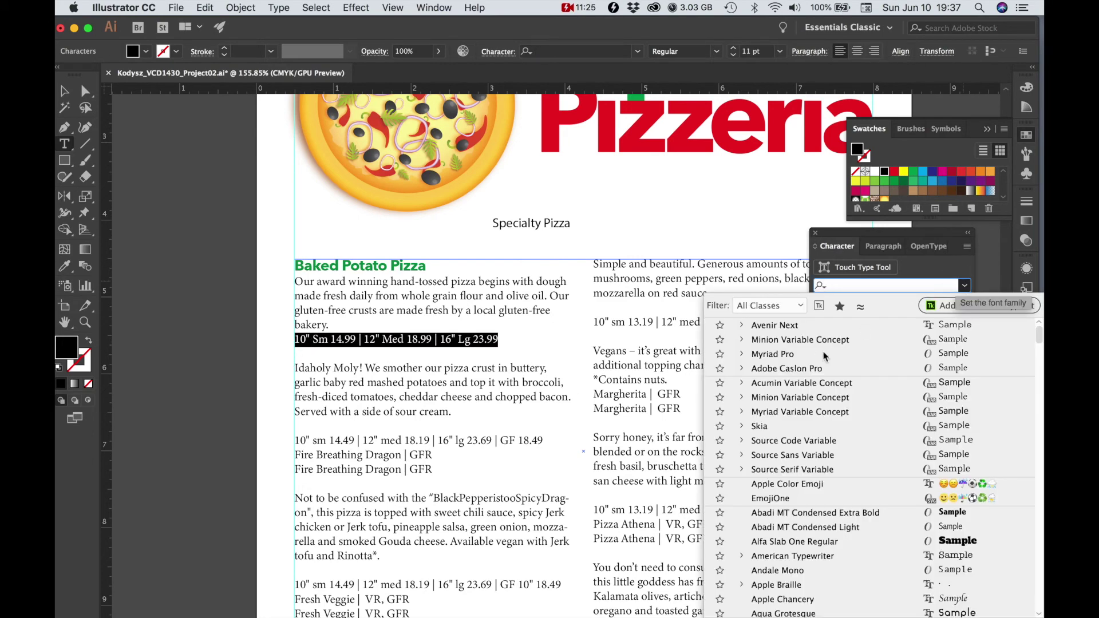
pyautogui.click(781, 326)
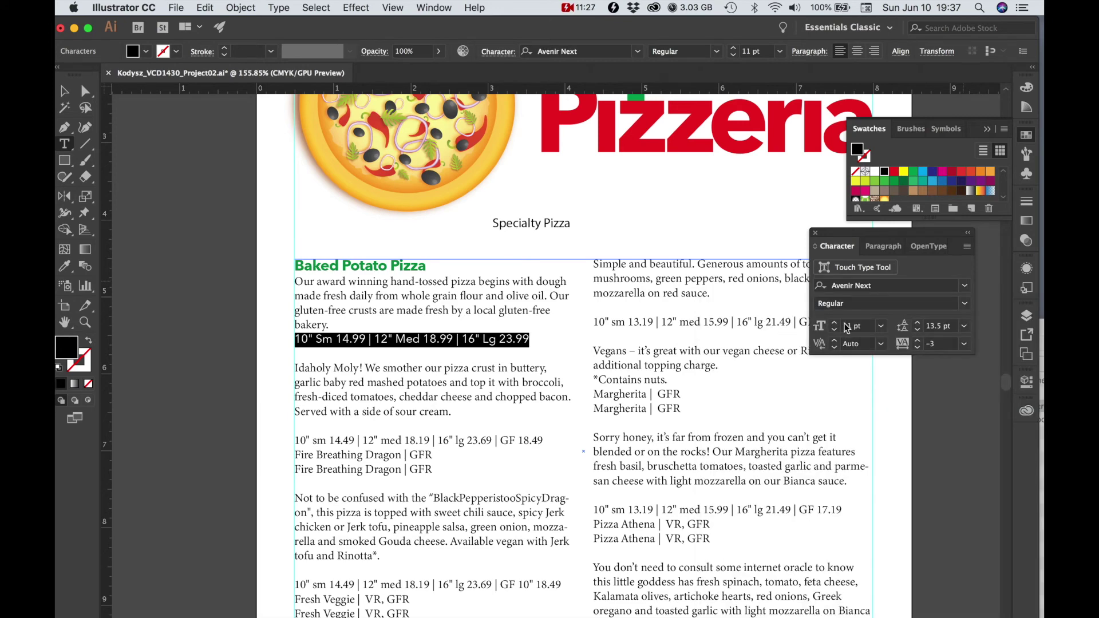
pyautogui.click(965, 303)
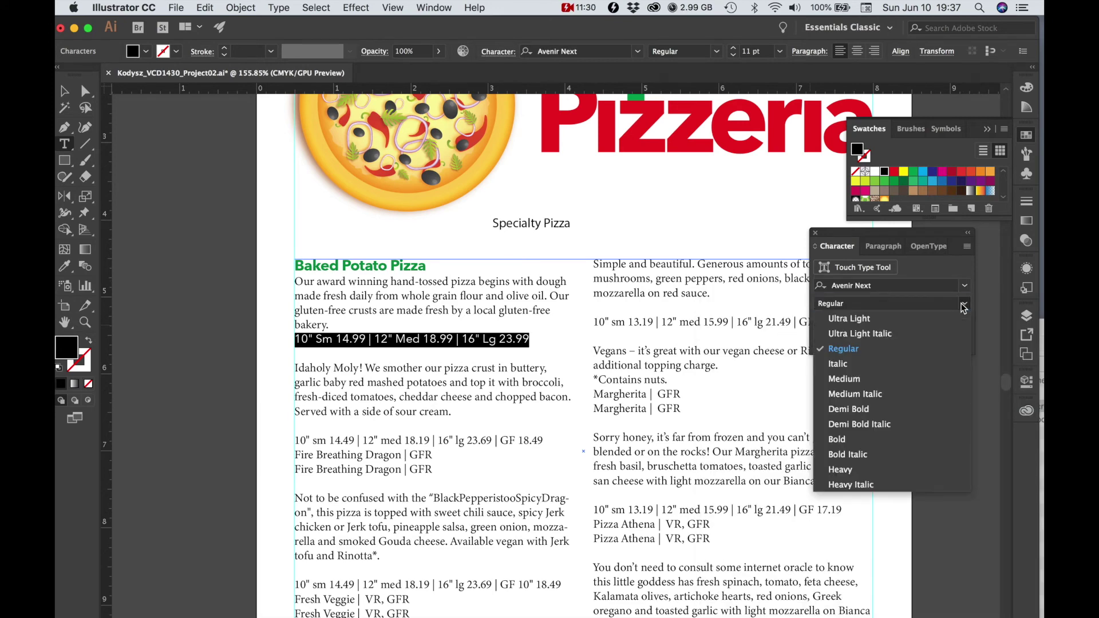
pyautogui.click(836, 439)
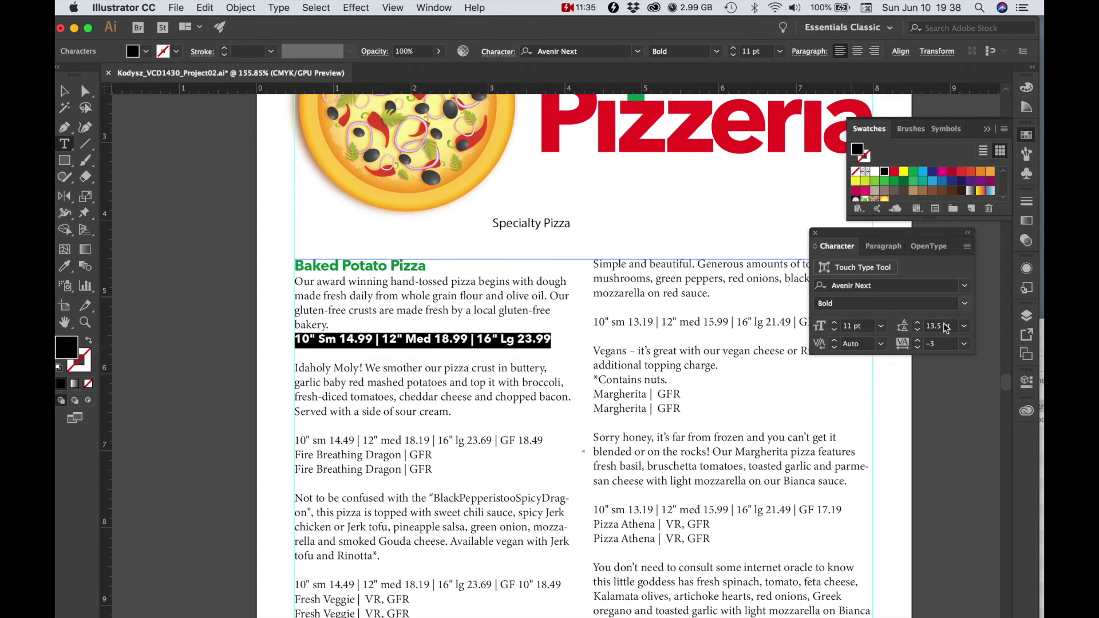
pyautogui.click(863, 331)
pyautogui.write('10')
pyautogui.press('Tab')
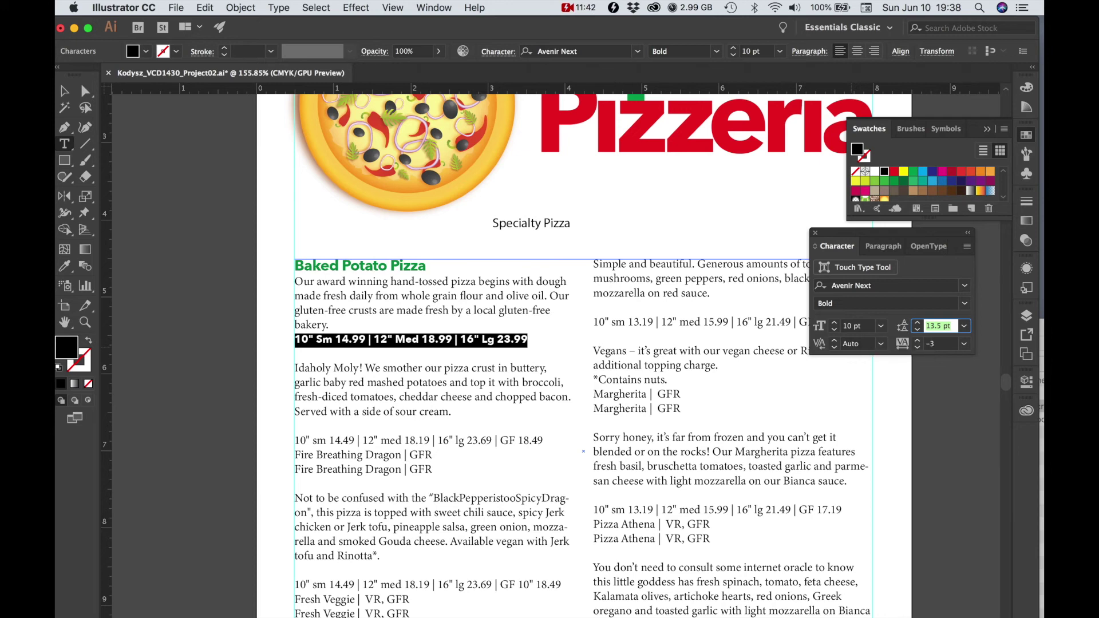
pyautogui.write('12')
pyautogui.press('Tab')
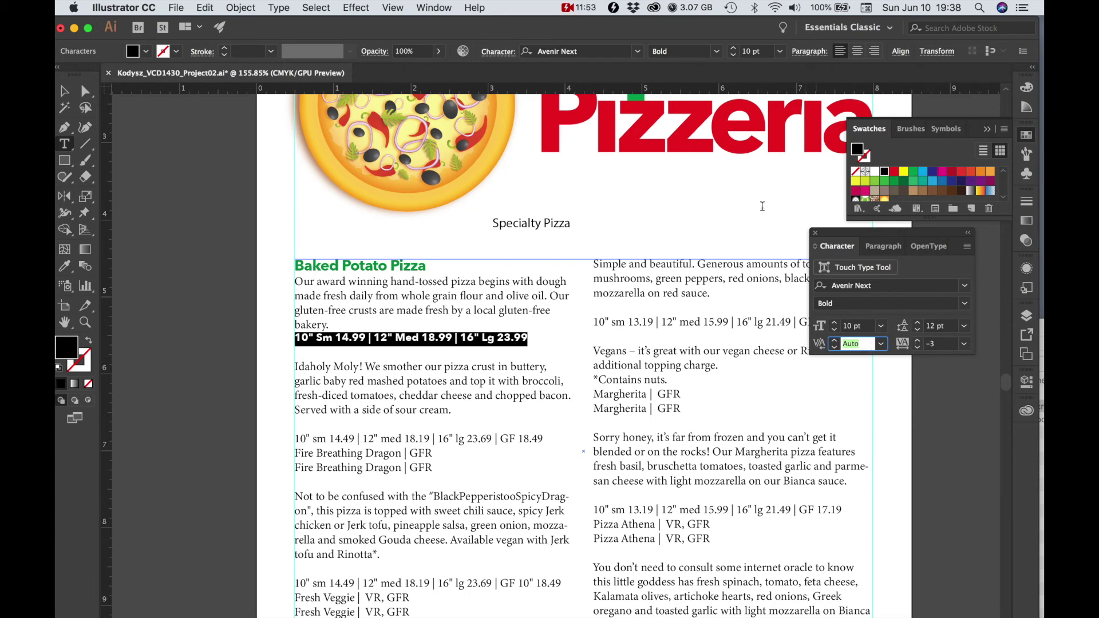
pyautogui.click(882, 246)
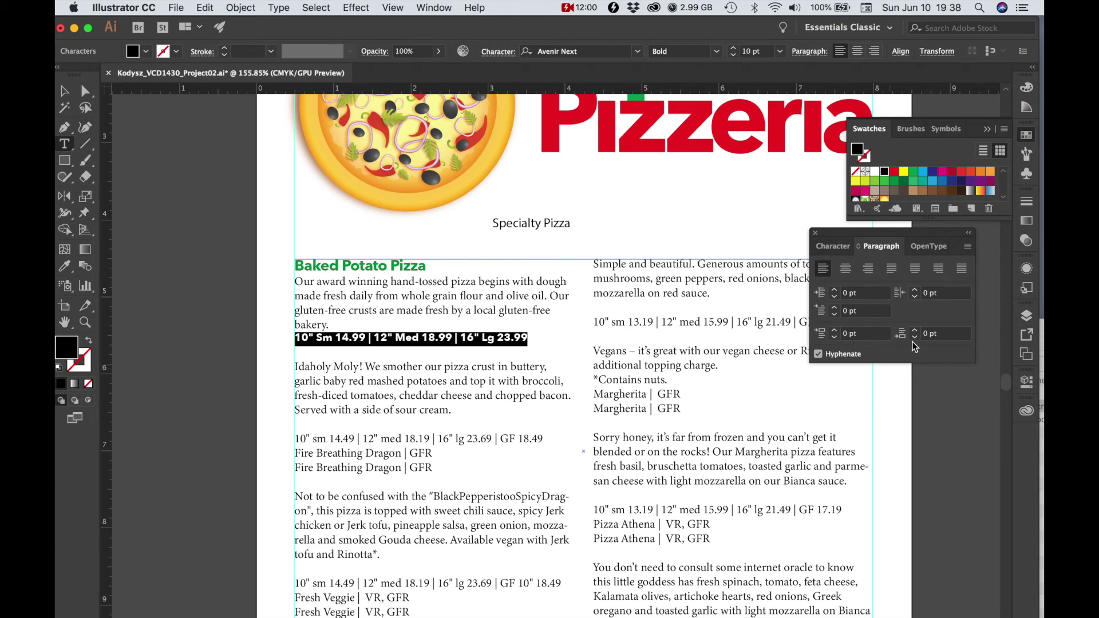
# Delete the blank line below the Baked Potato Pizza price line.
pyautogui.click(451, 356)
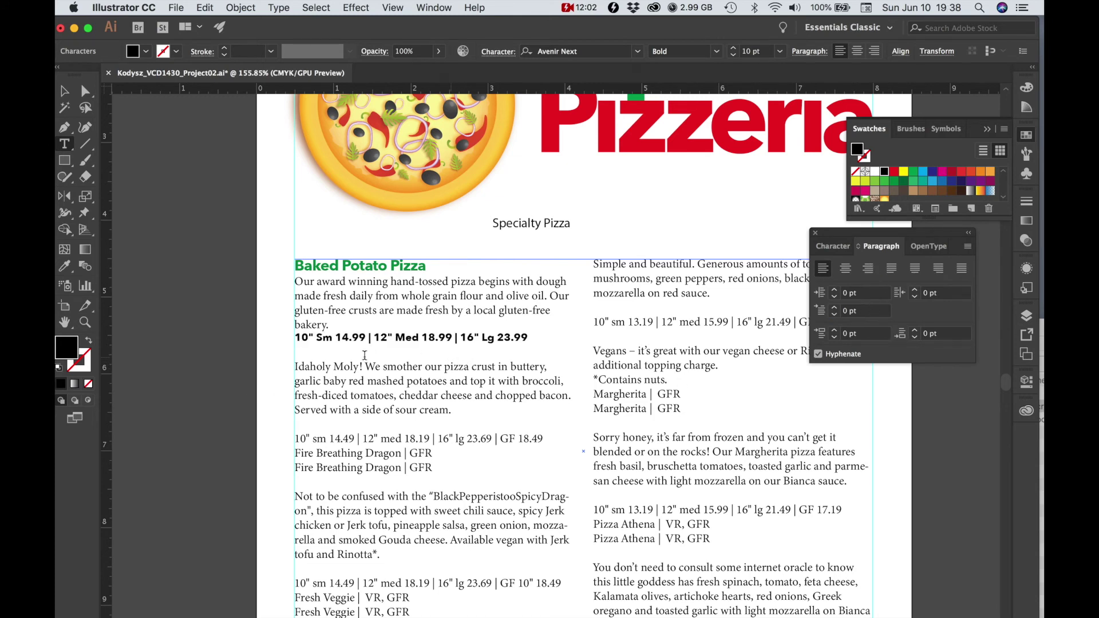
pyautogui.click(319, 354)
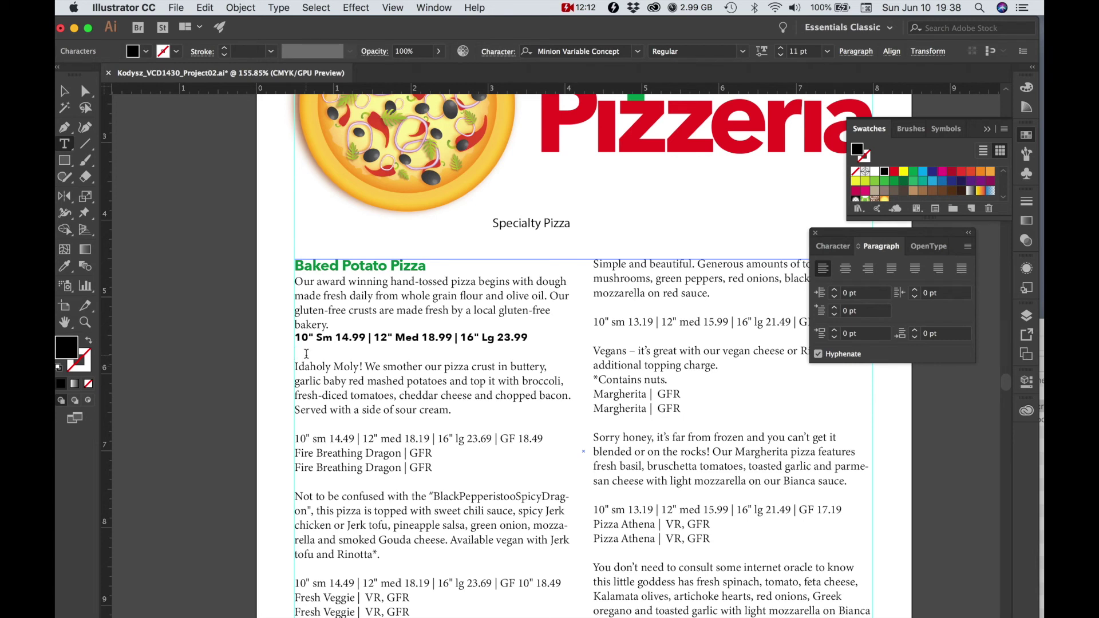
pyautogui.press('BackSpace')
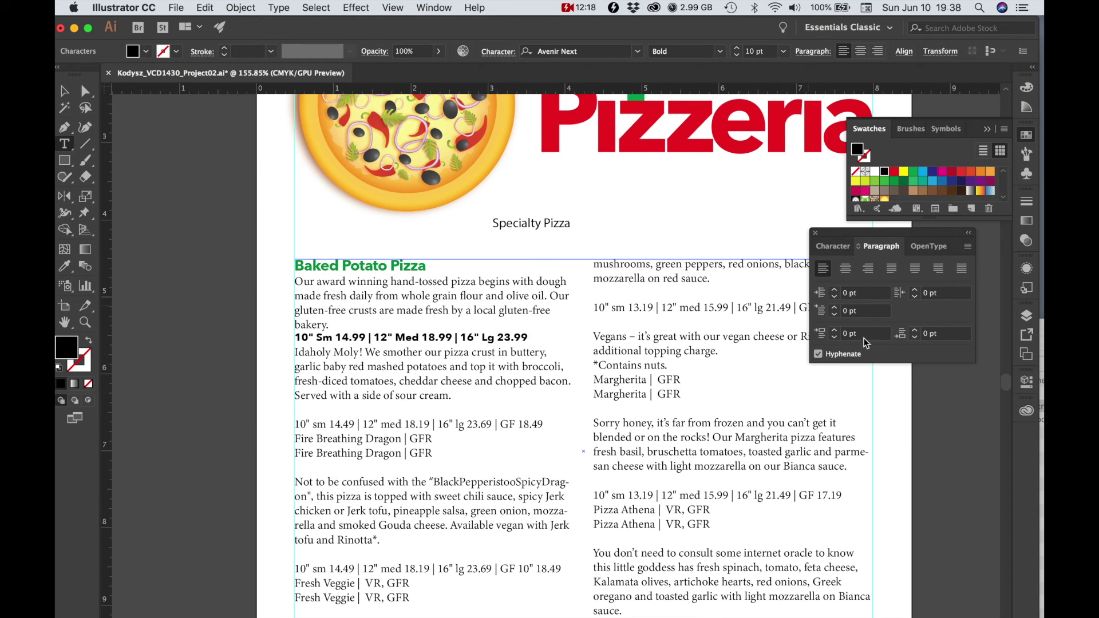
# Give the price line 12 pt space after and 4 pt space before.
pyautogui.click(925, 334)
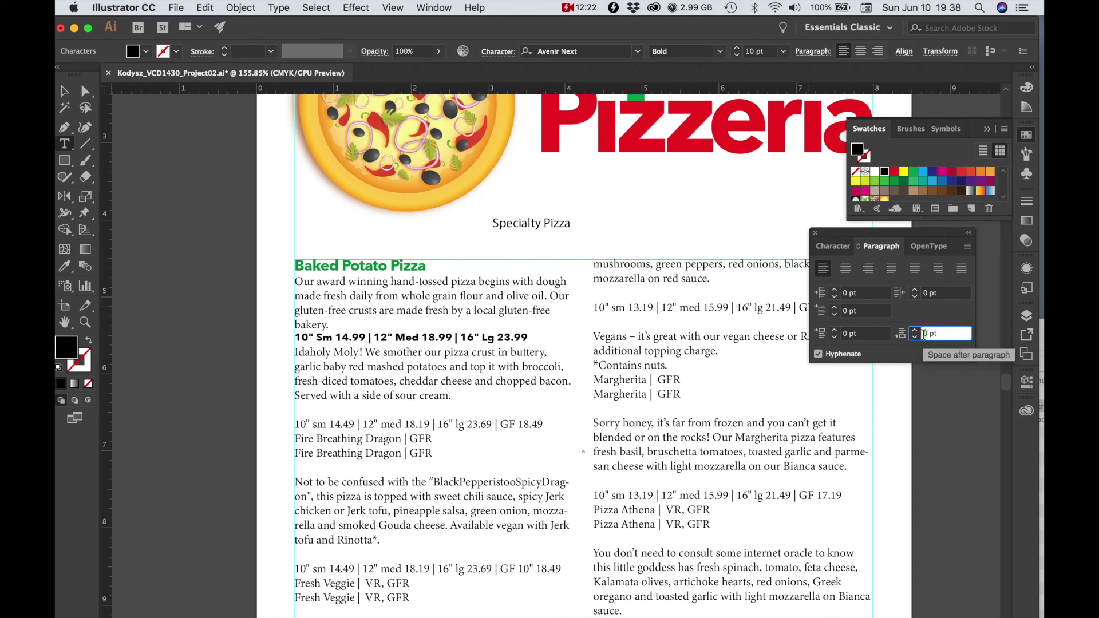
pyautogui.write('6')
pyautogui.press('Tab')
pyautogui.click(925, 334)
pyautogui.write('12')
pyautogui.press('Tab')
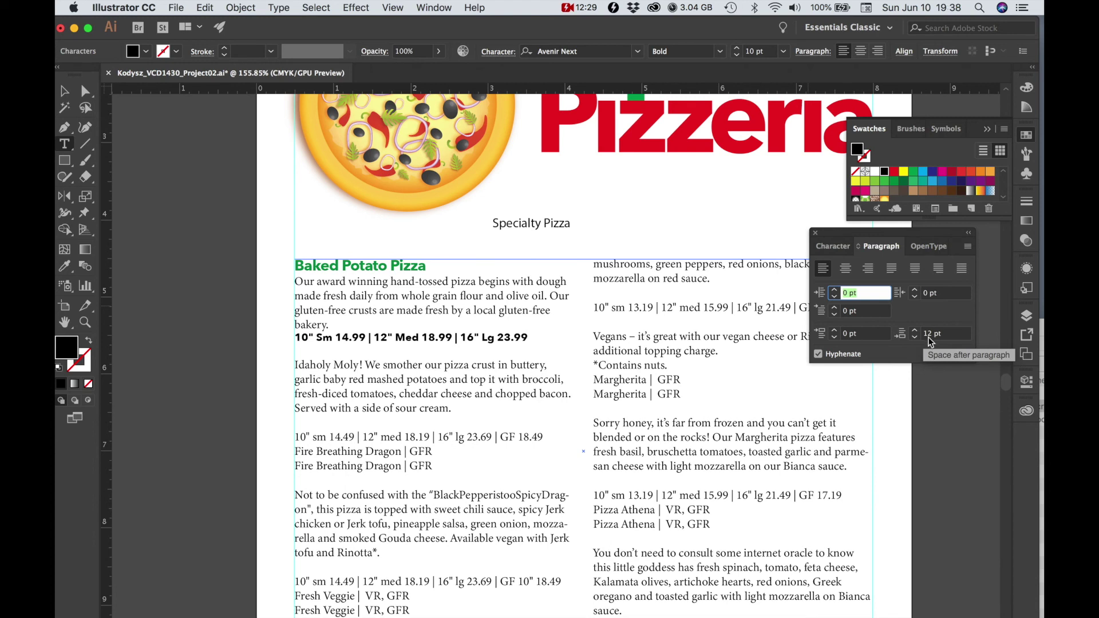
pyautogui.click(846, 337)
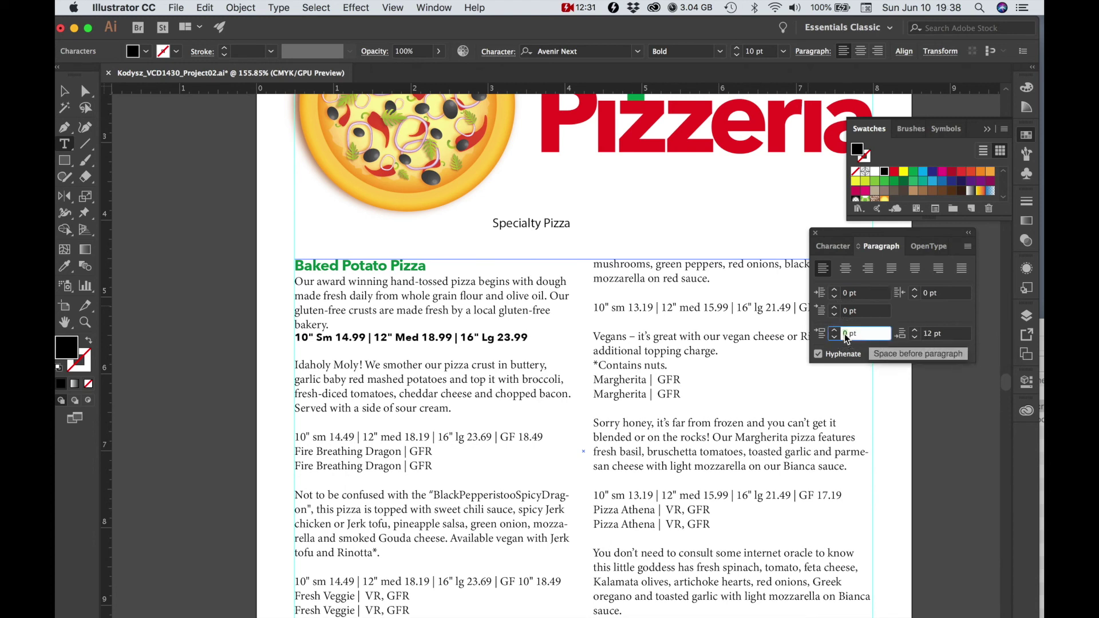
pyautogui.write('2')
pyautogui.press('Tab')
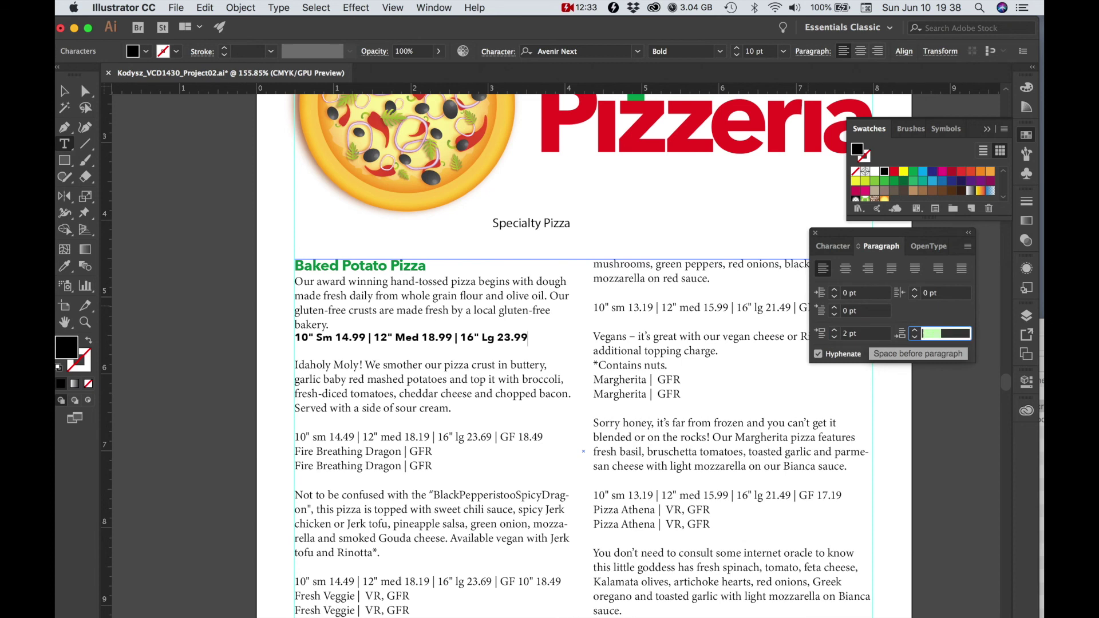
pyautogui.doubleClick(844, 334)
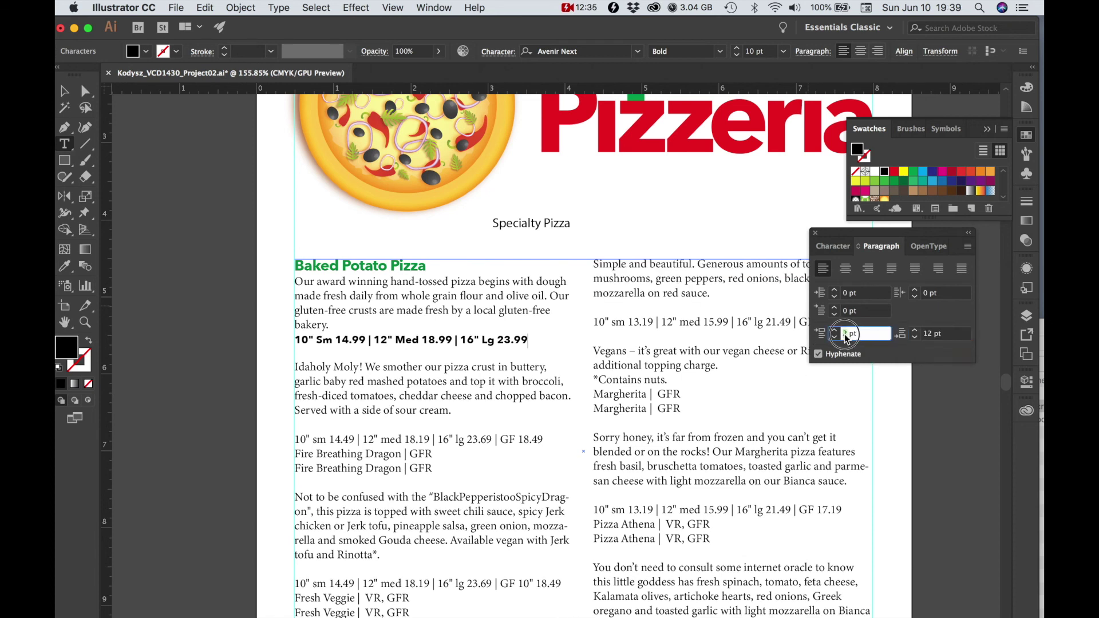
pyautogui.write('4')
pyautogui.press('Tab')
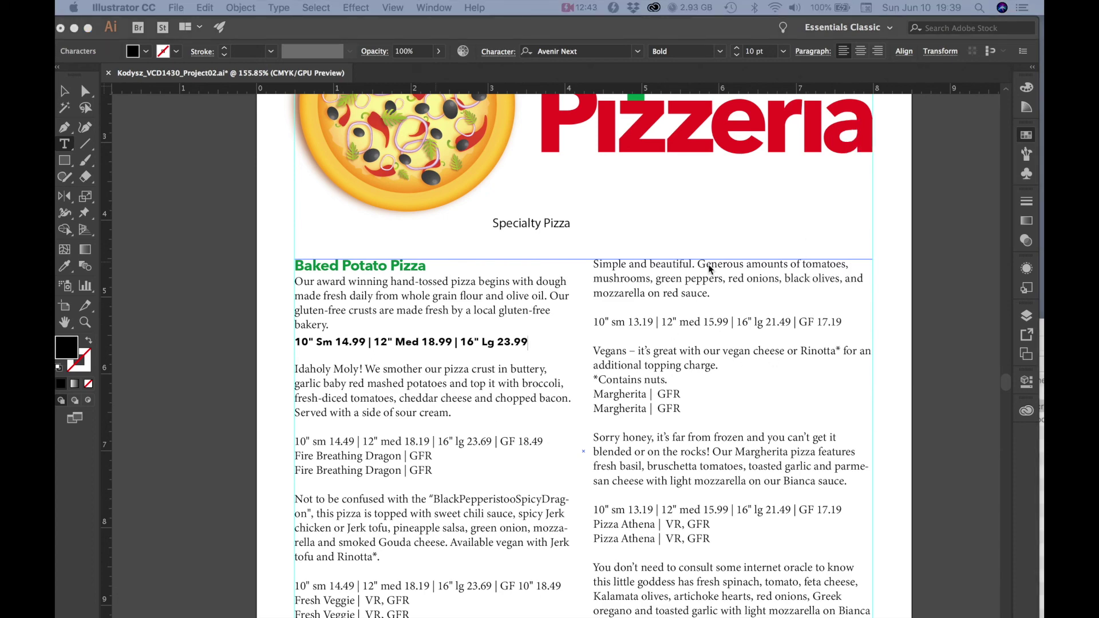
# Add 2 pt space after the Baked Potato Pizza heading in the Paragraph panel.
pyautogui.click(828, 213)
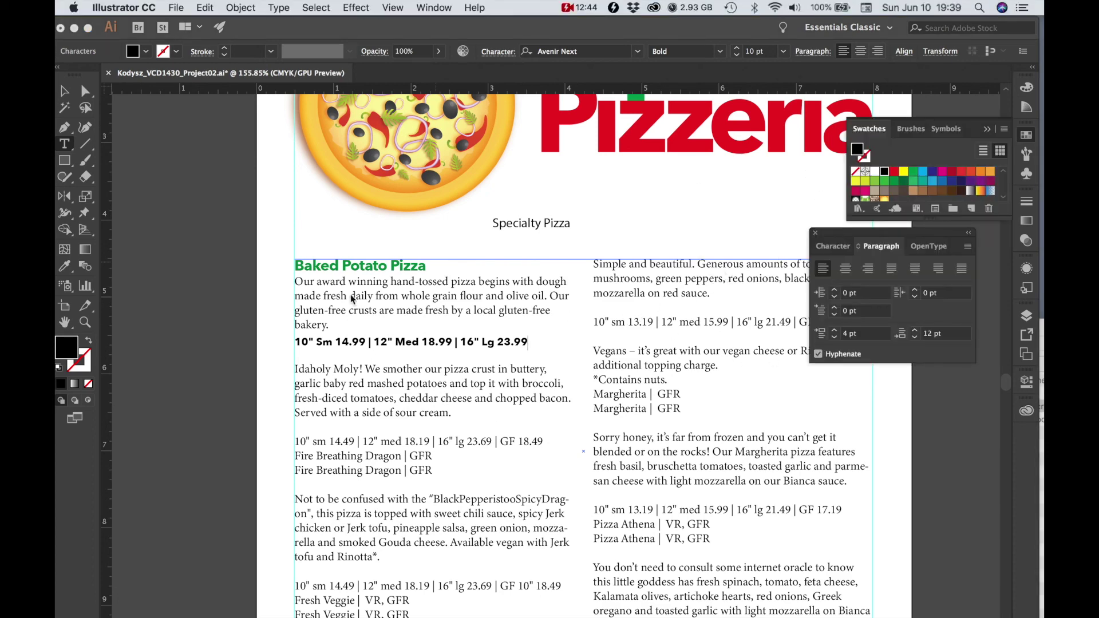
pyautogui.click(394, 266)
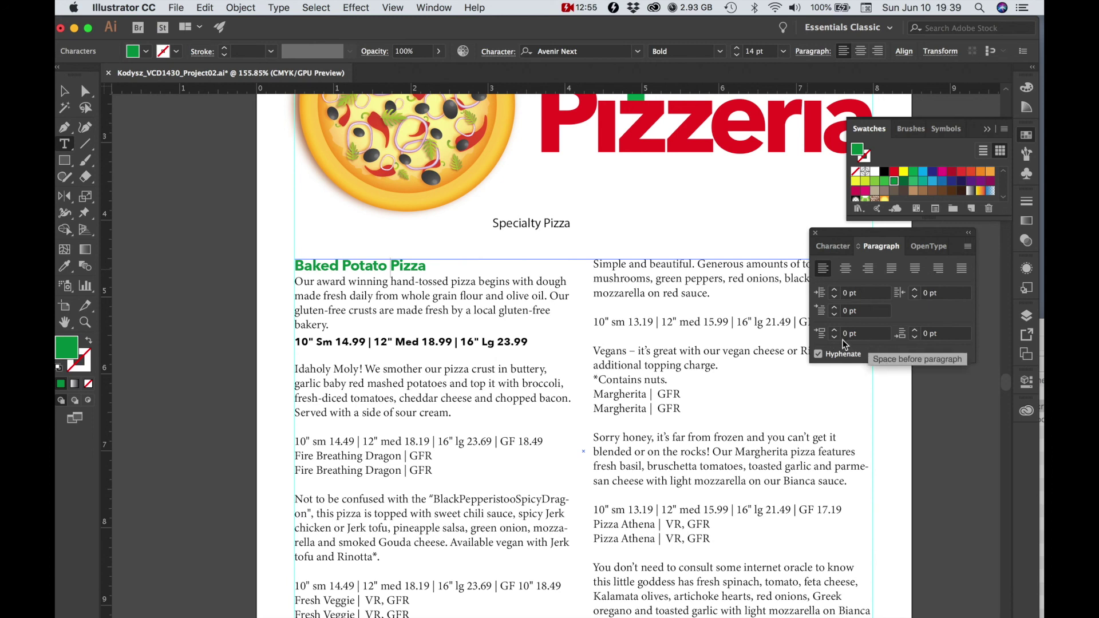
pyautogui.click(927, 335)
pyautogui.write('2')
pyautogui.press('Tab')
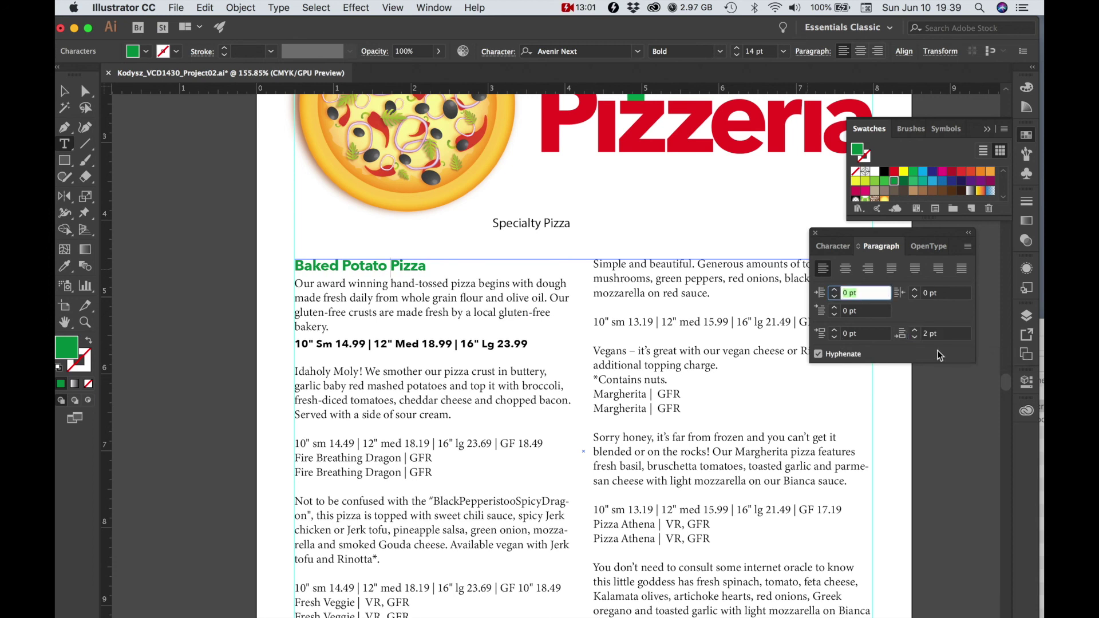